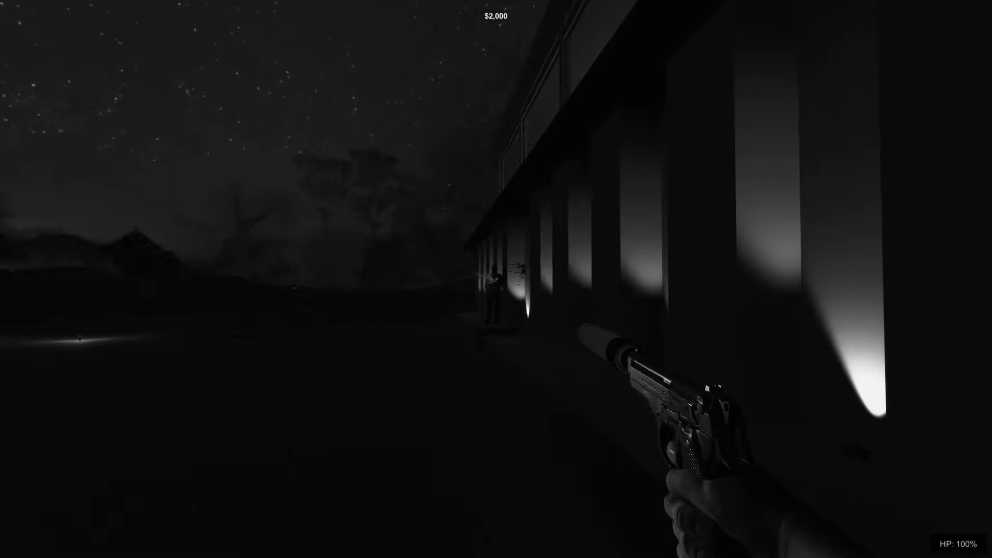
# Fire the pistol at the guard beside the house wall
pyautogui.click(496, 279)
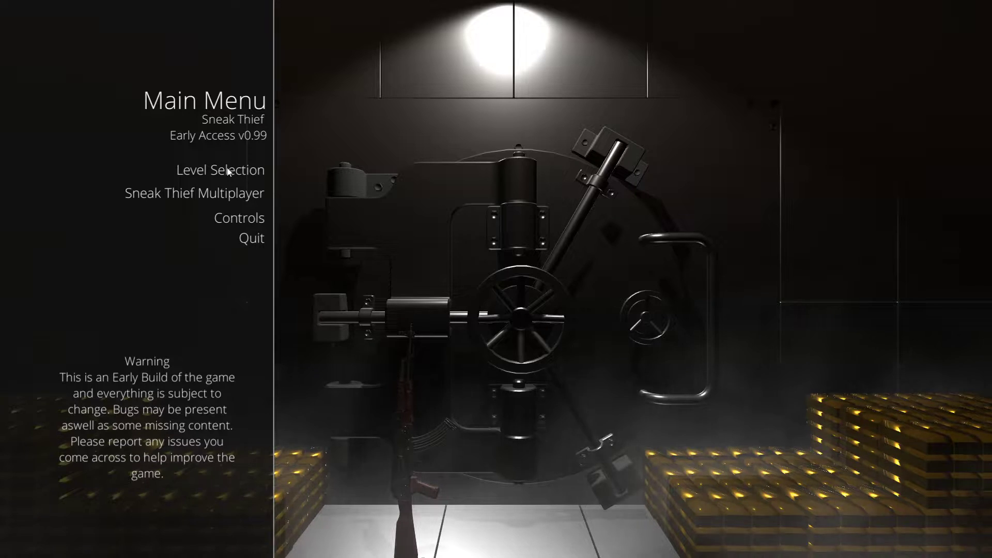
# Pick The Mansion from the Level Selection list
pyautogui.click(231, 171)
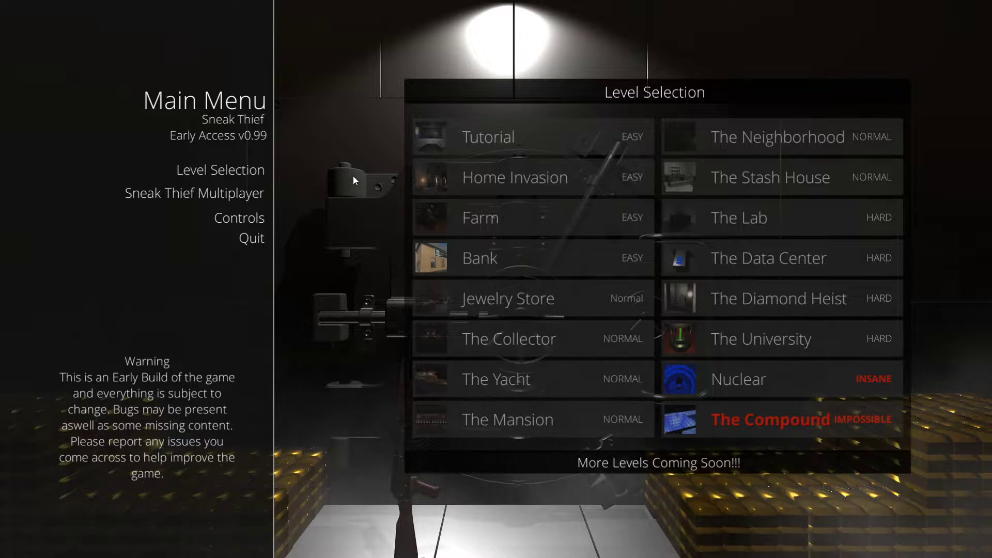
pyautogui.click(542, 418)
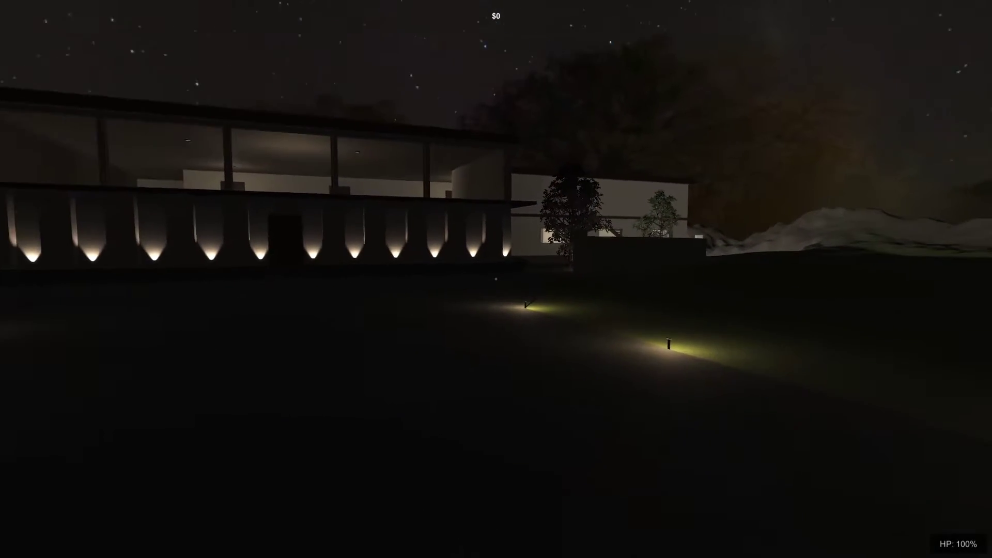
# Cross the lawn past the path lights and enter a dark room of the mansion
pyautogui.press('w')
pyautogui.press('w')
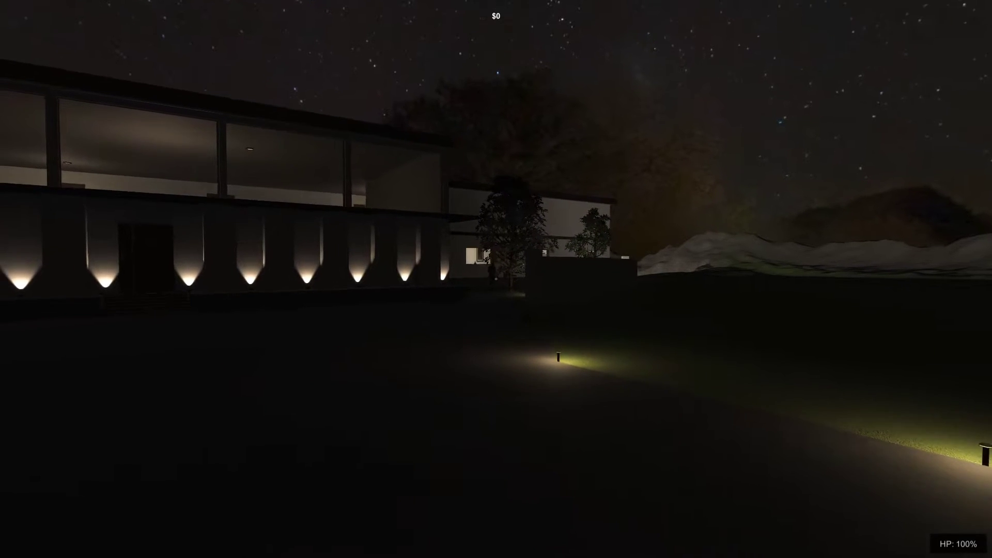
pyautogui.press('d')
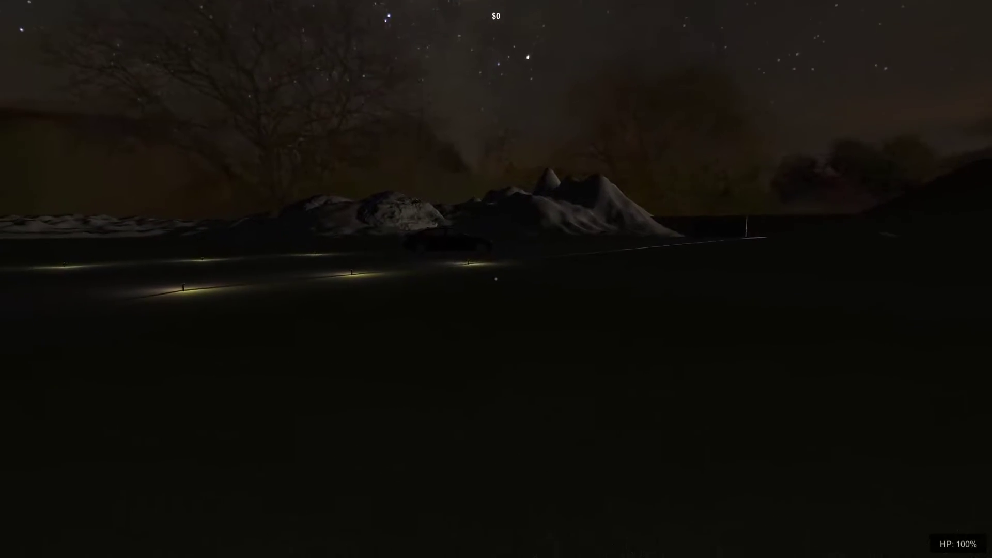
pyautogui.press('w')
pyautogui.press('w')
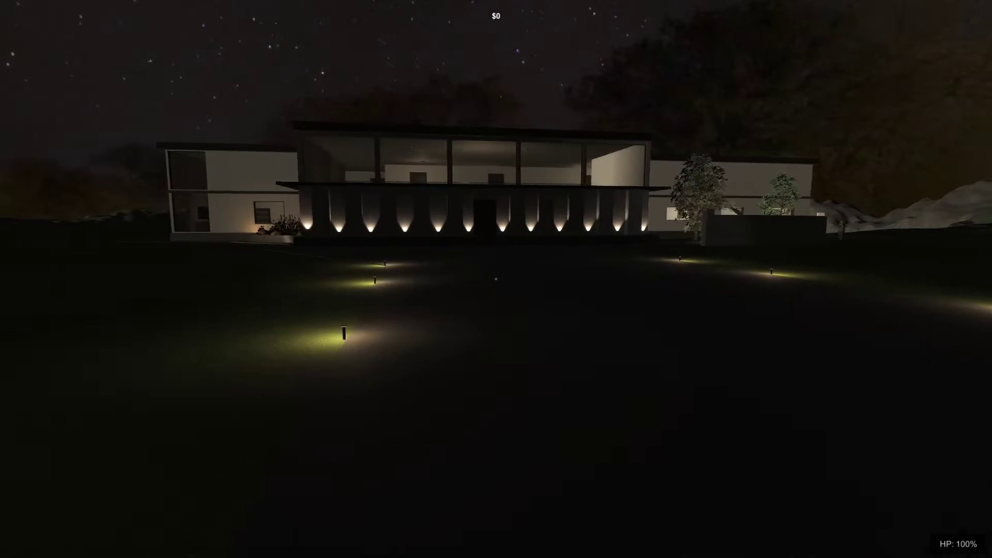
pyautogui.press('w')
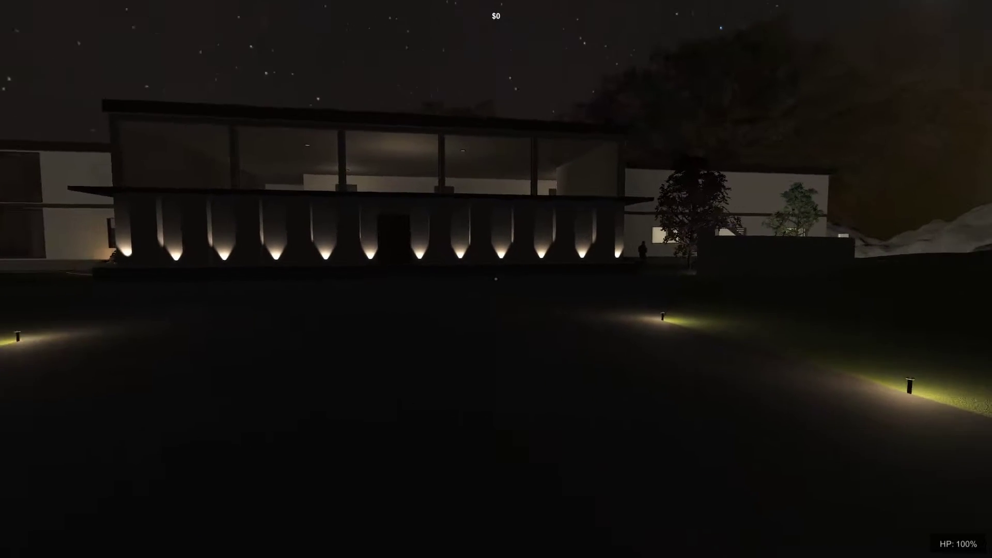
pyautogui.press('w')
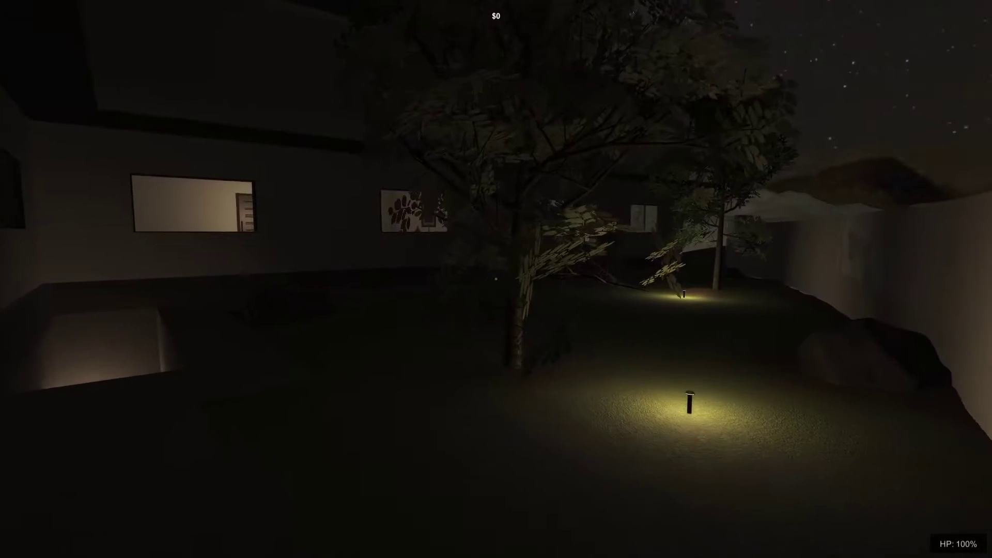
pyautogui.press('w')
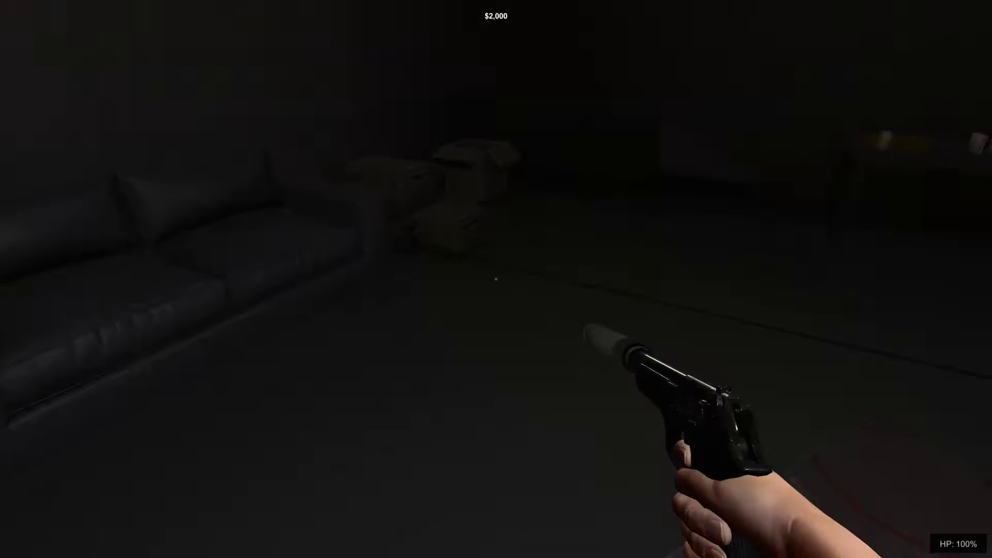
# Head back outside, switch on the flashlight and shoot the guard by the wall
pyautogui.press('w')
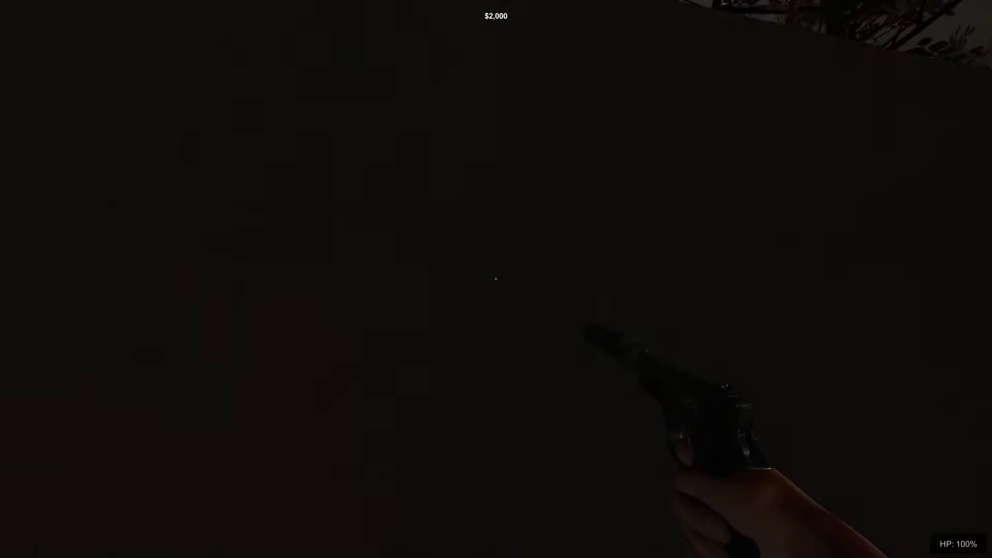
pyautogui.press('w')
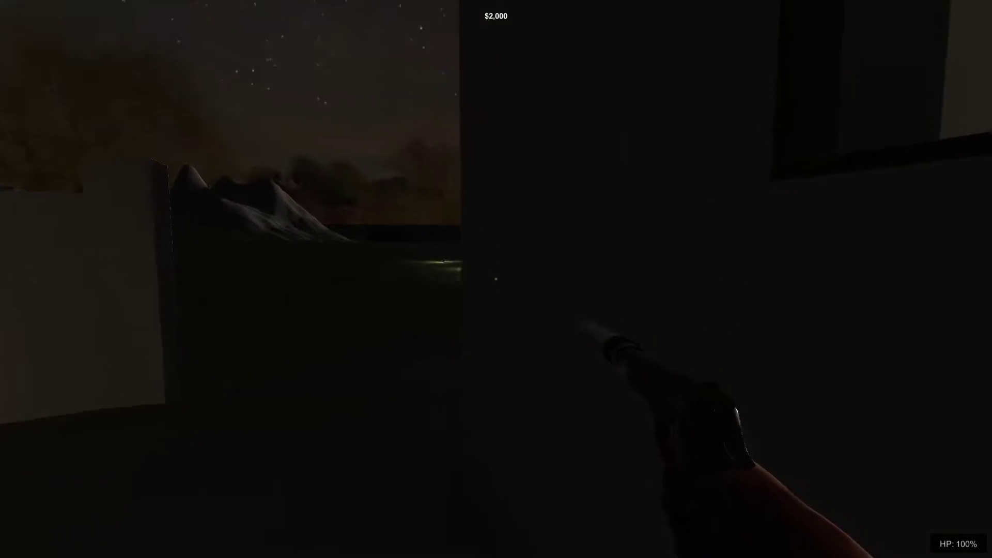
pyautogui.press('f')
pyautogui.press('w')
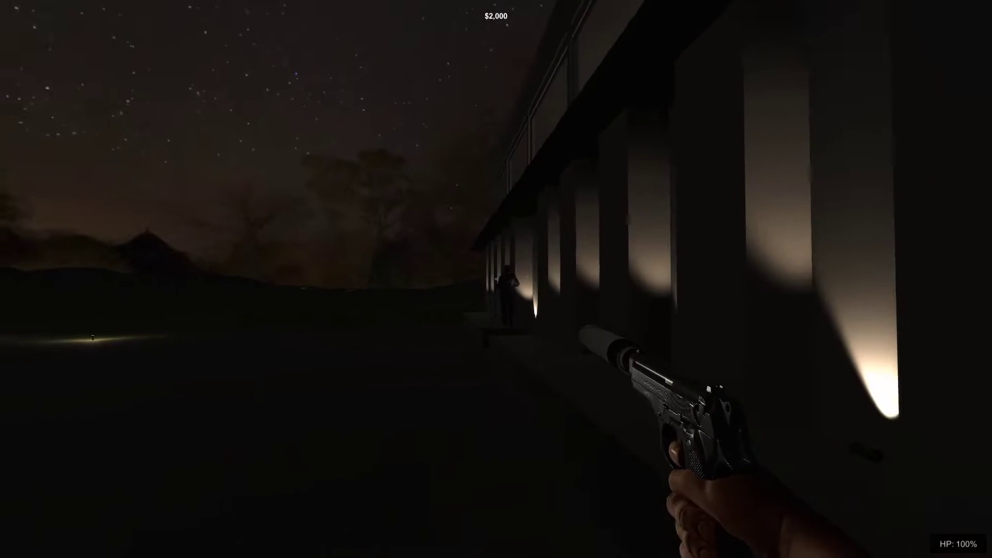
pyautogui.click(496, 279)
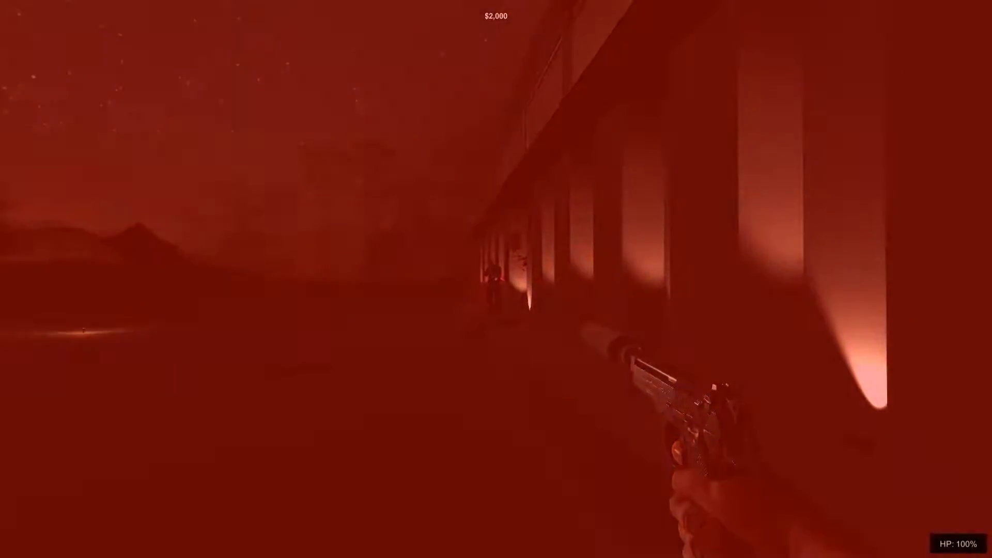
pyautogui.press('q')
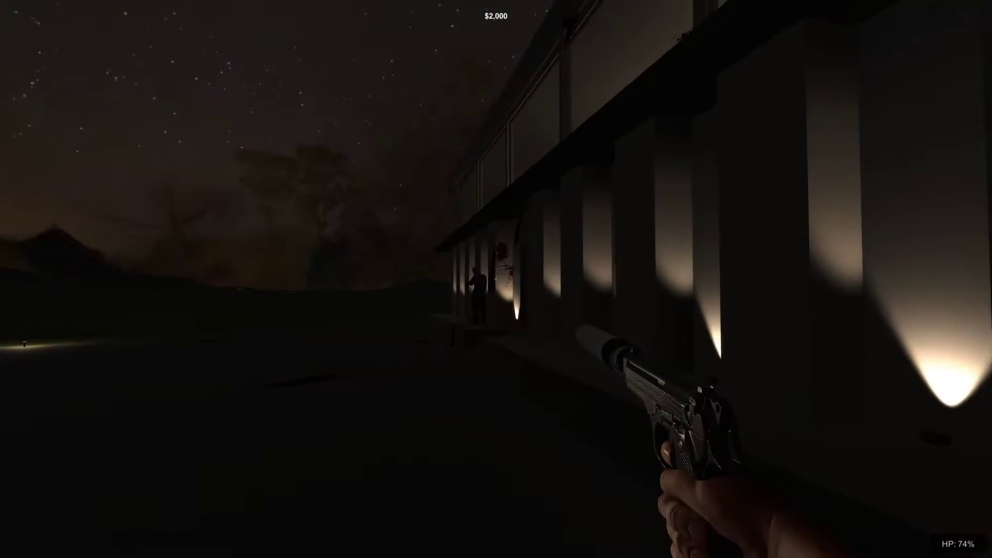
pyautogui.click(496, 279)
pyautogui.press('w')
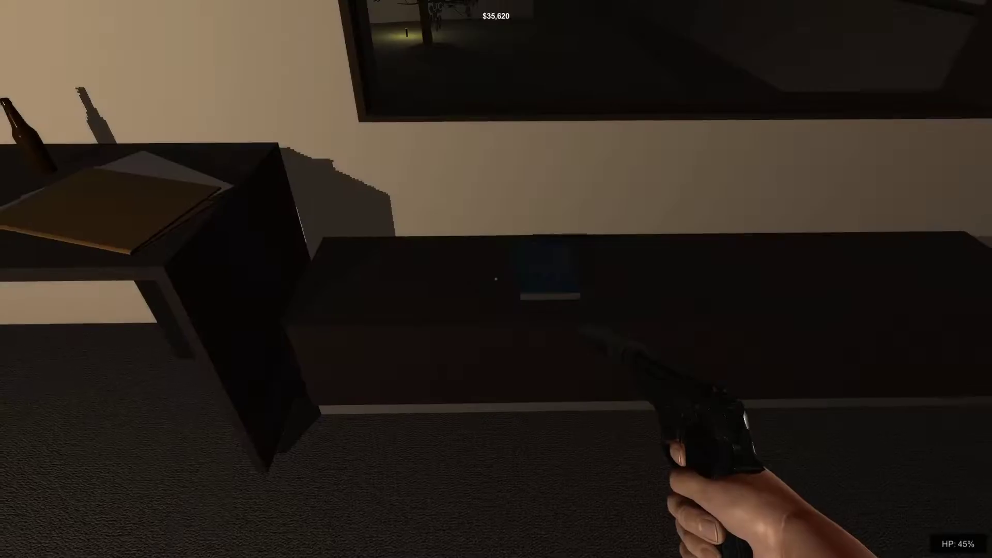
# Take the mouse, game console, DVD player and tablet from the mansion rooms
pyautogui.press('e')
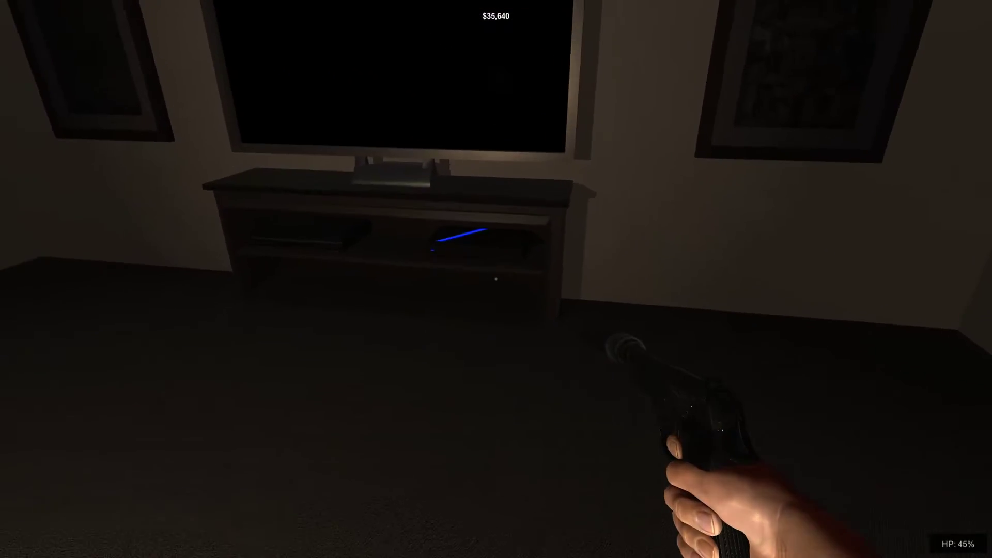
pyautogui.press('e')
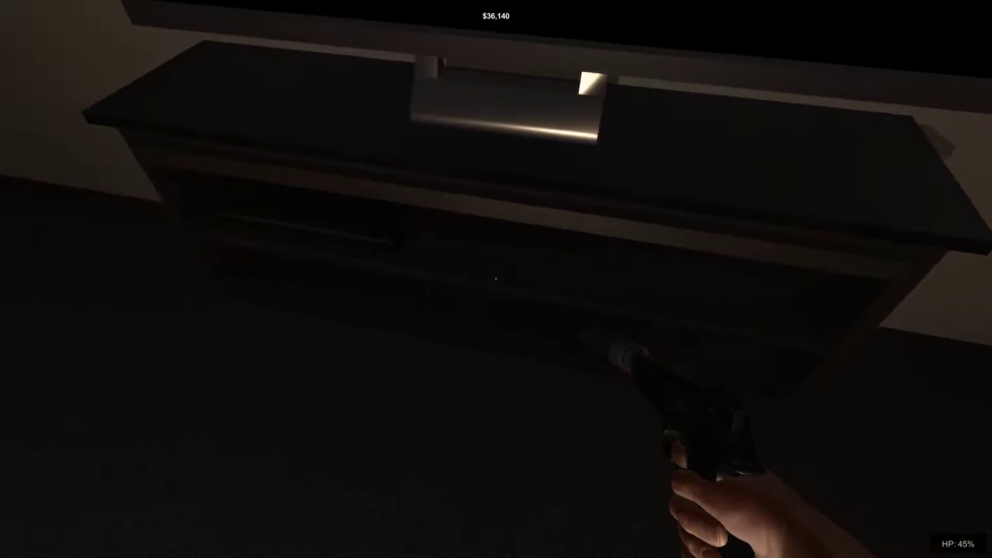
pyautogui.press('e')
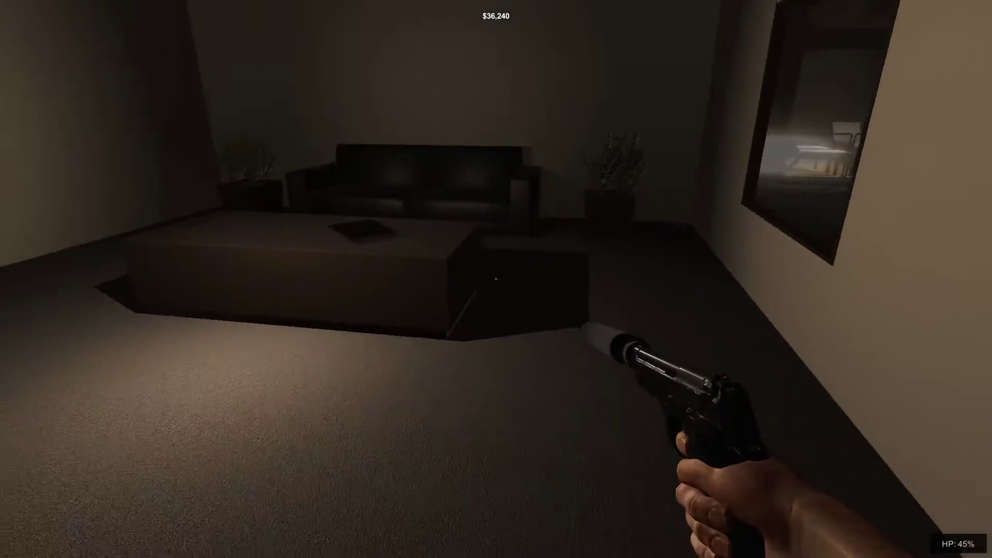
pyautogui.press('e')
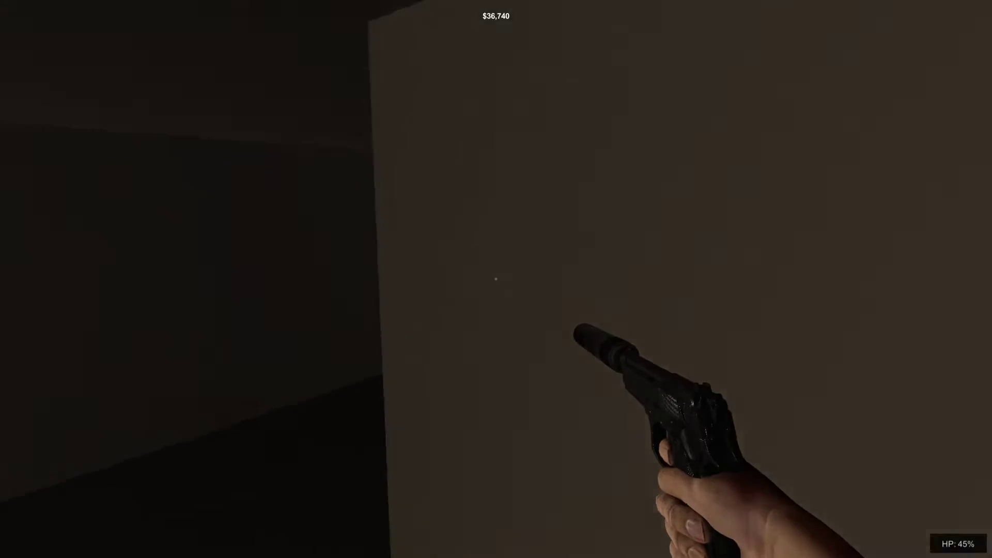
# Take the tablet and phone from the balcony table, then the rifle in the lit room
pyautogui.press('w')
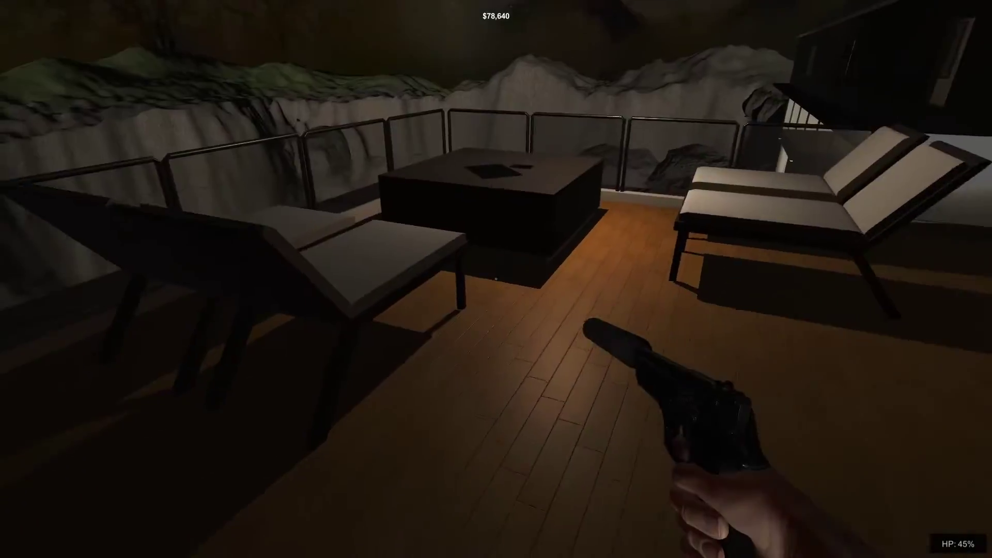
pyautogui.press('e')
pyautogui.press('e')
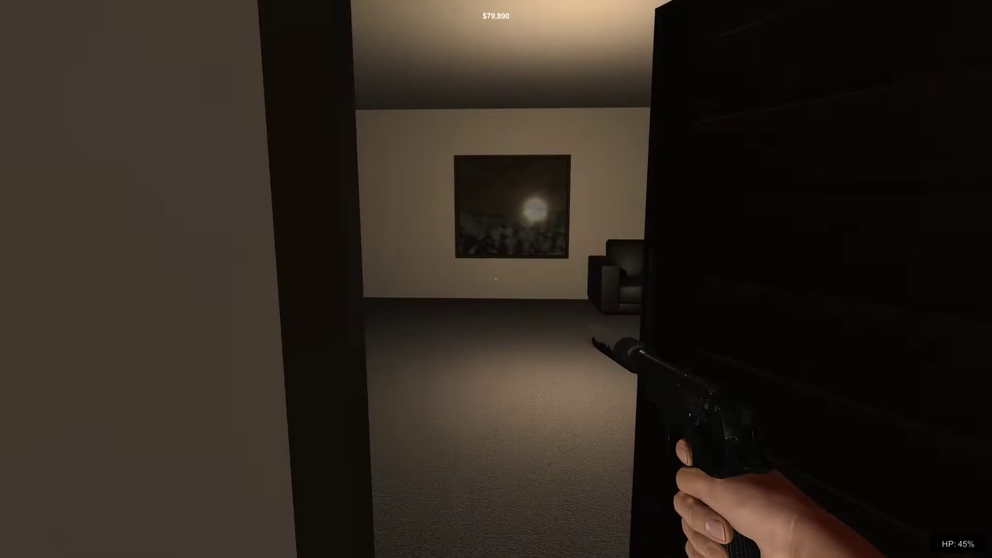
pyautogui.press('w')
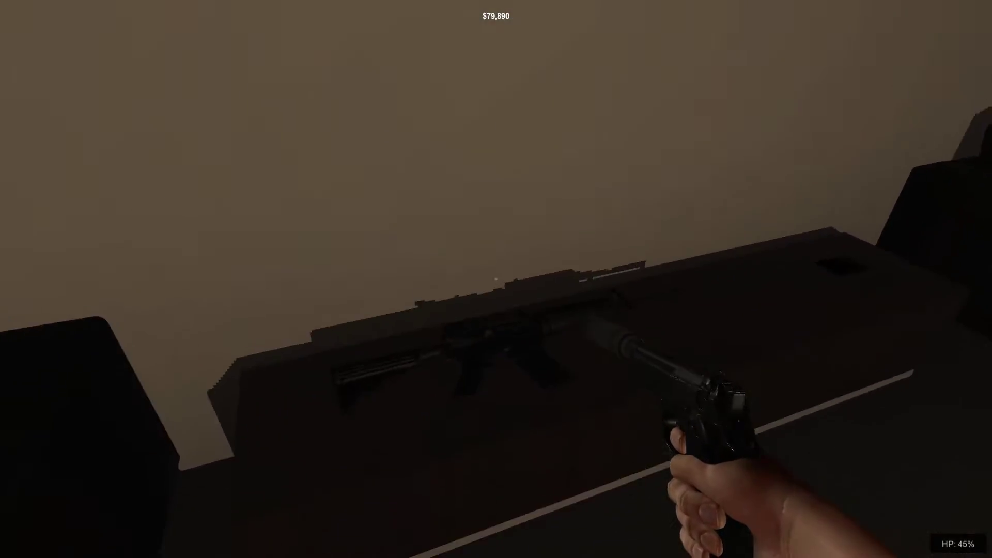
pyautogui.press('e')
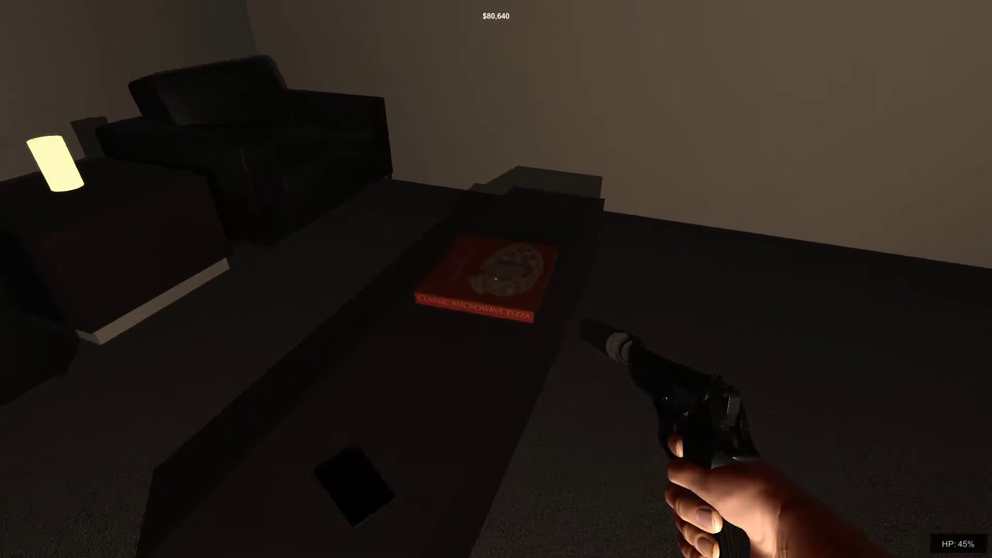
pyautogui.press('w')
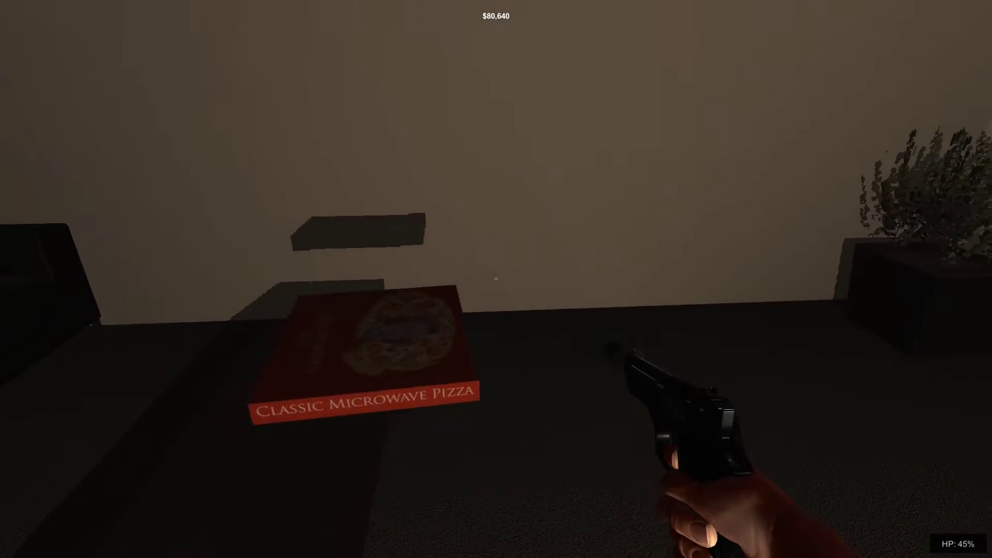
# Grab the game console from the TV stand and the smart phone
pyautogui.press('s')
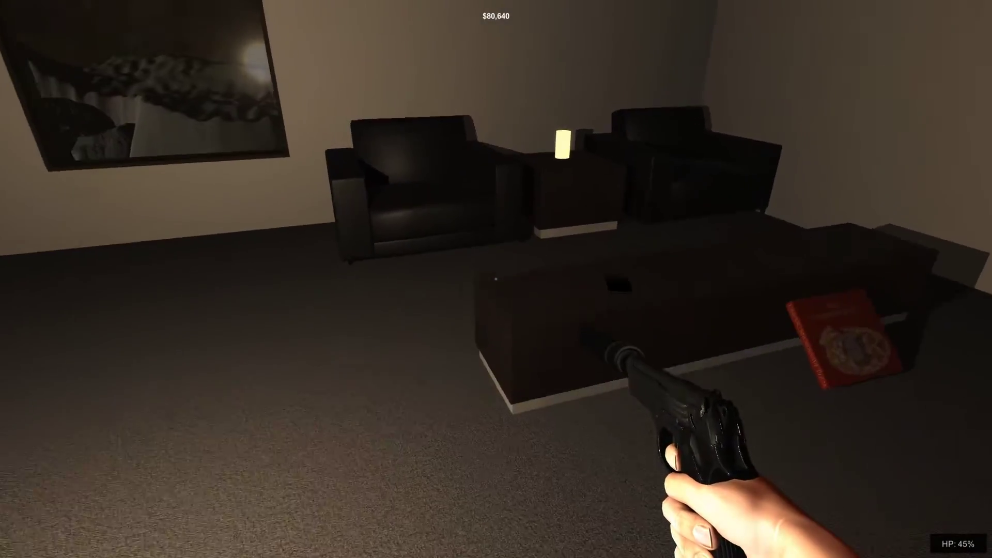
pyautogui.press('w')
pyautogui.press('w')
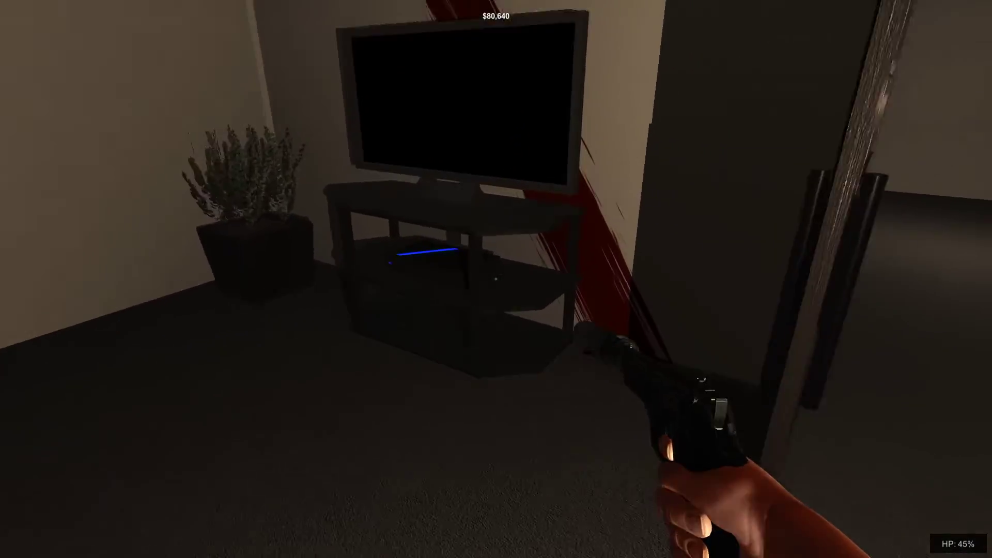
pyautogui.press('e')
pyautogui.press('w')
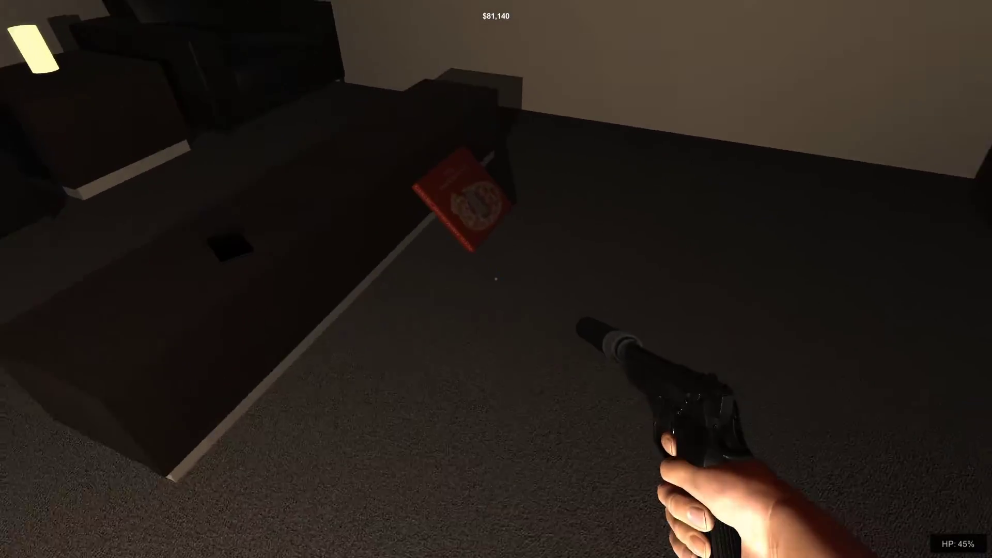
pyautogui.press('e')
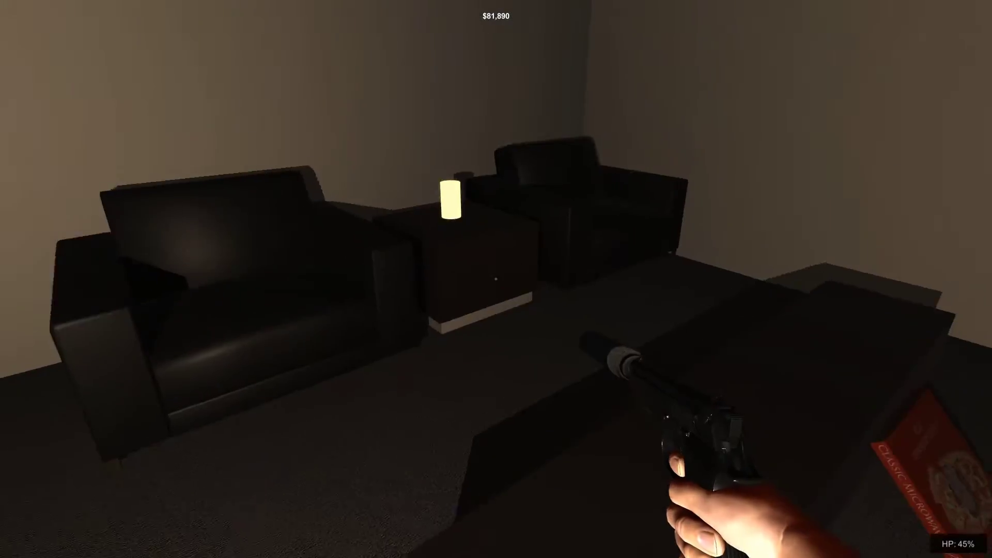
pyautogui.press('w')
# Go down through the kitchen and lobby, open the dark door and walk in to die
pyautogui.press('w')
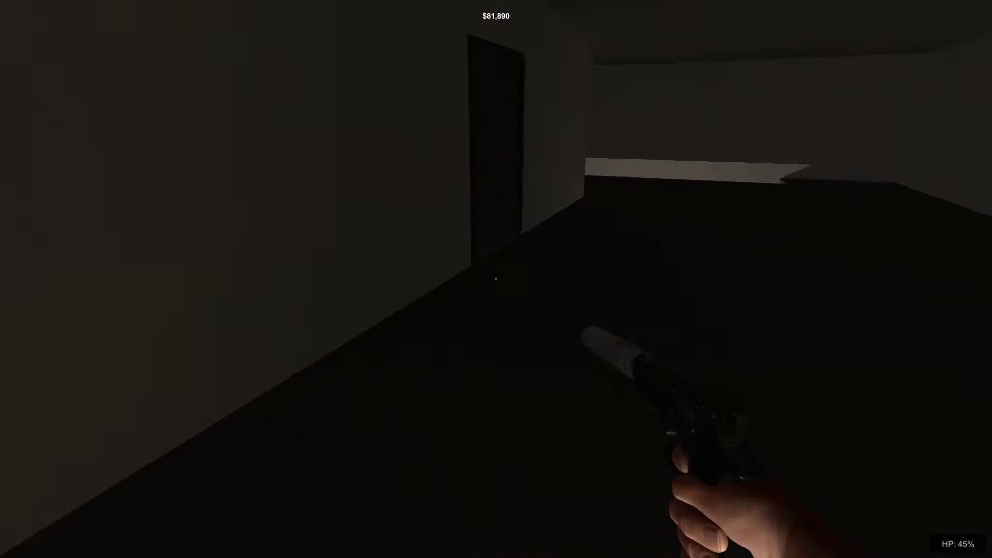
pyautogui.press('w')
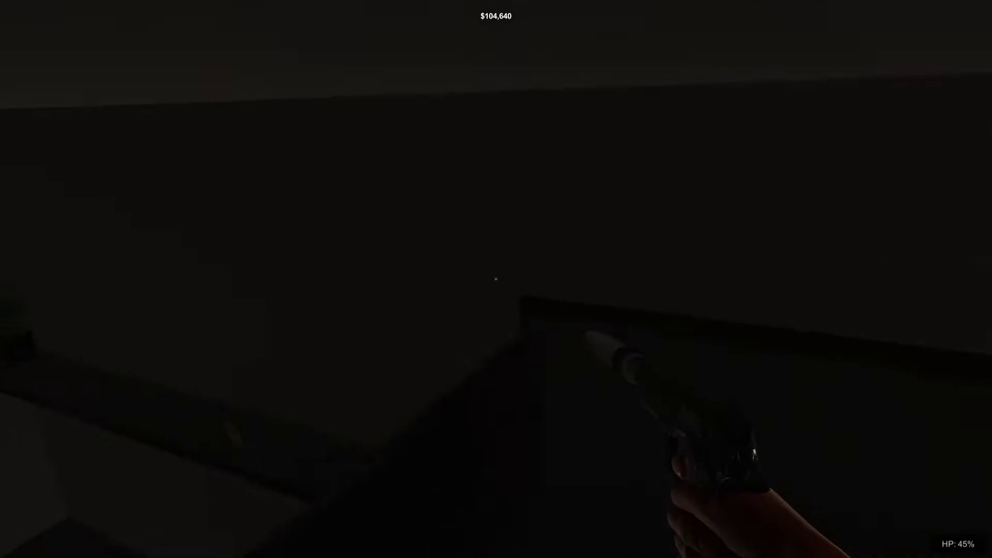
pyautogui.press('w')
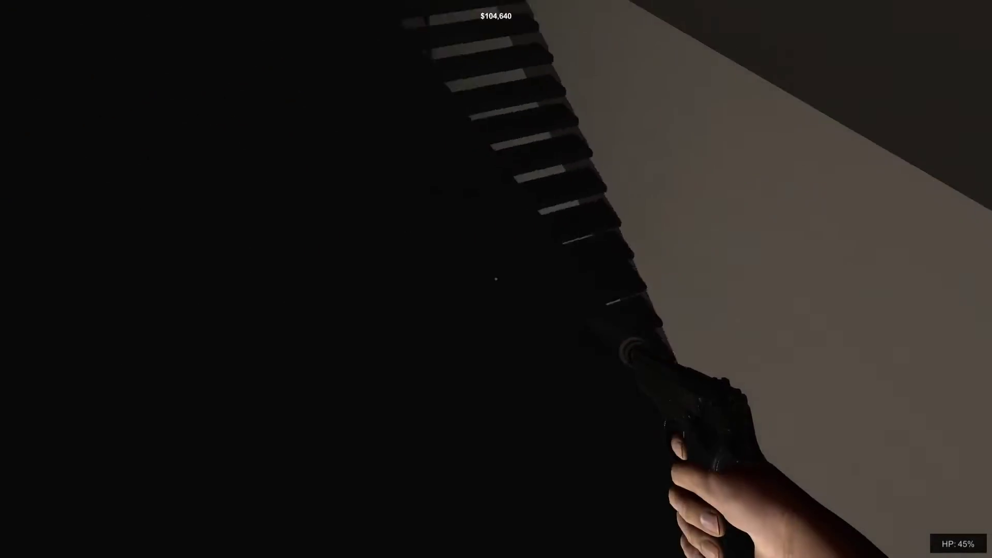
pyautogui.press('w')
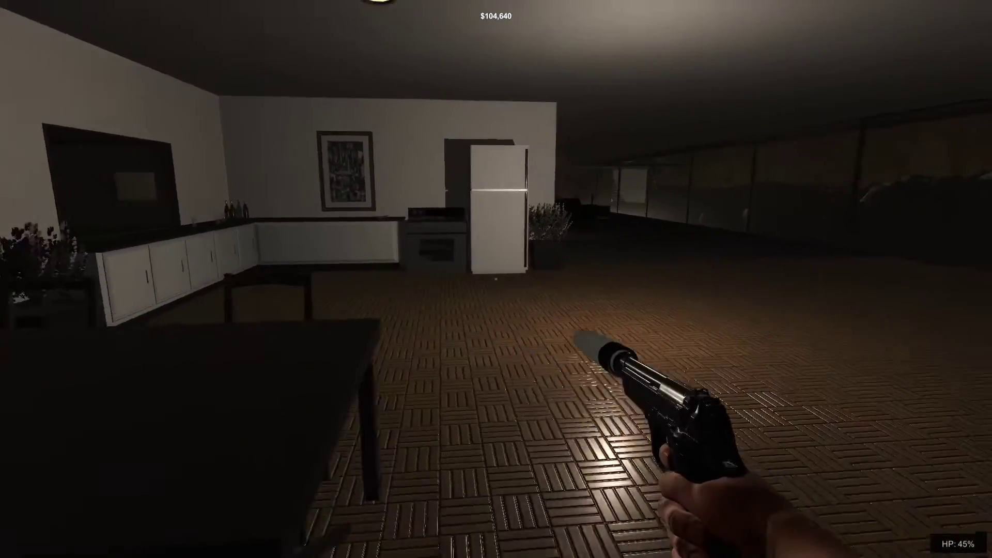
pyautogui.press('w')
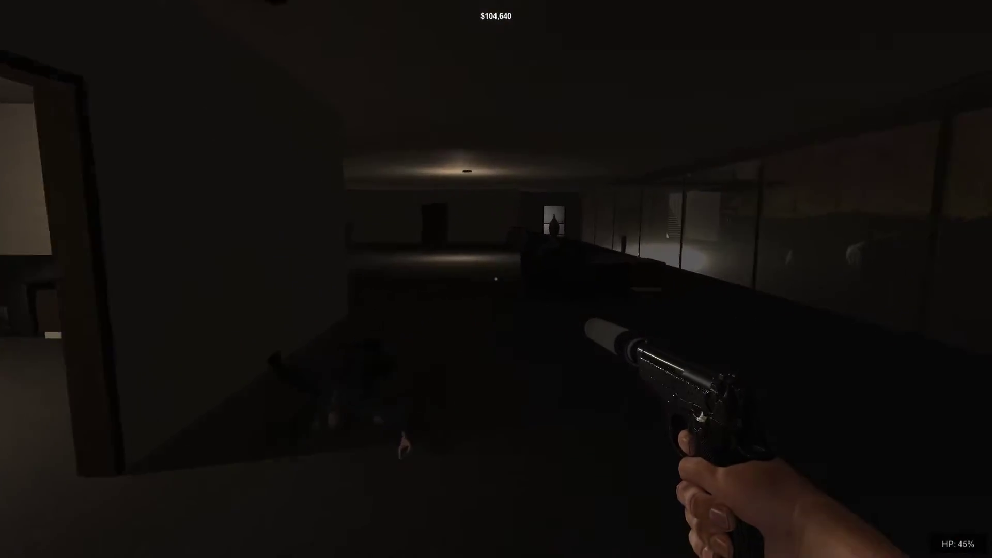
pyautogui.press('w')
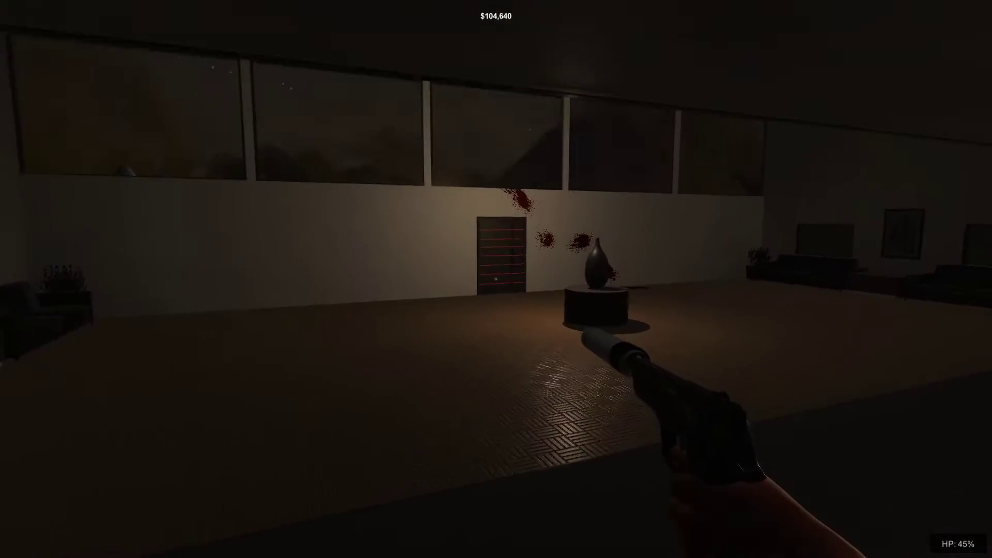
pyautogui.press('w')
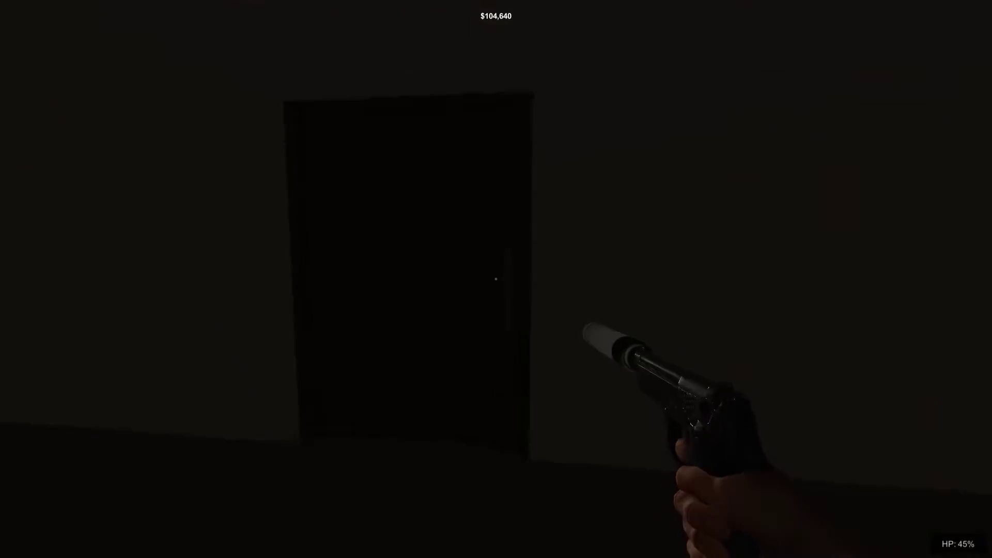
pyautogui.press('e')
pyautogui.press('w')
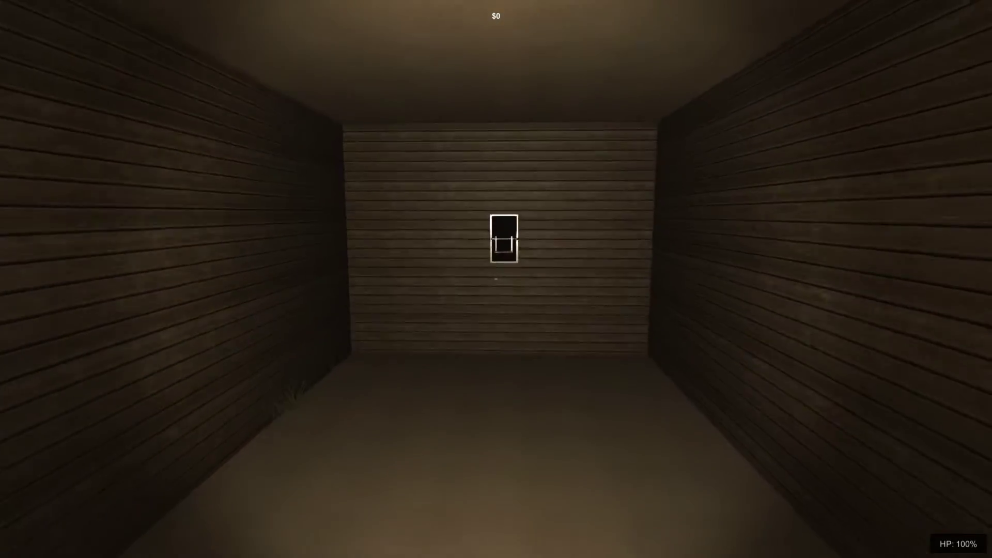
# Walk down the corridor and through the wall hatch to start outdoors
pyautogui.press('w')
pyautogui.click(495, 278)
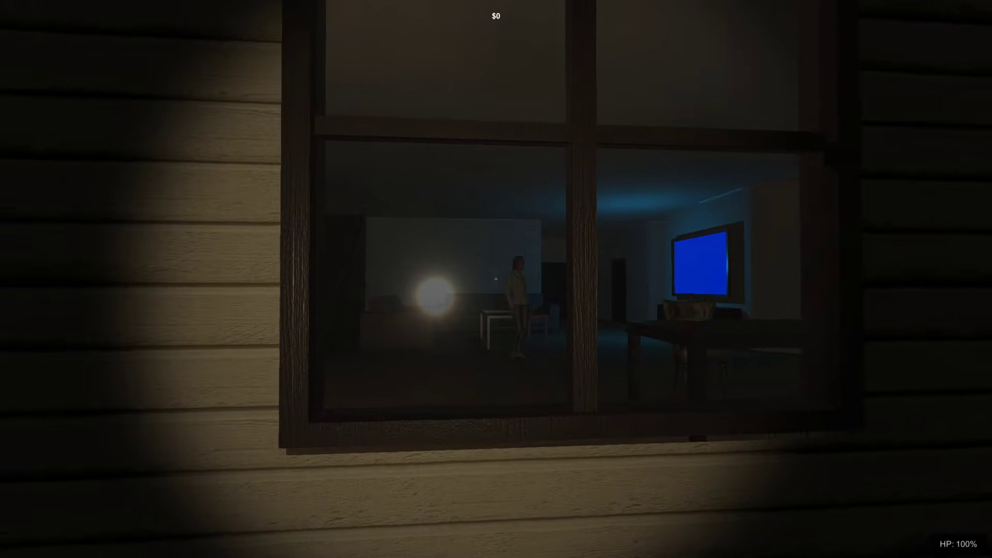
# Get inside through the house door and the inner closed door
pyautogui.press('d')
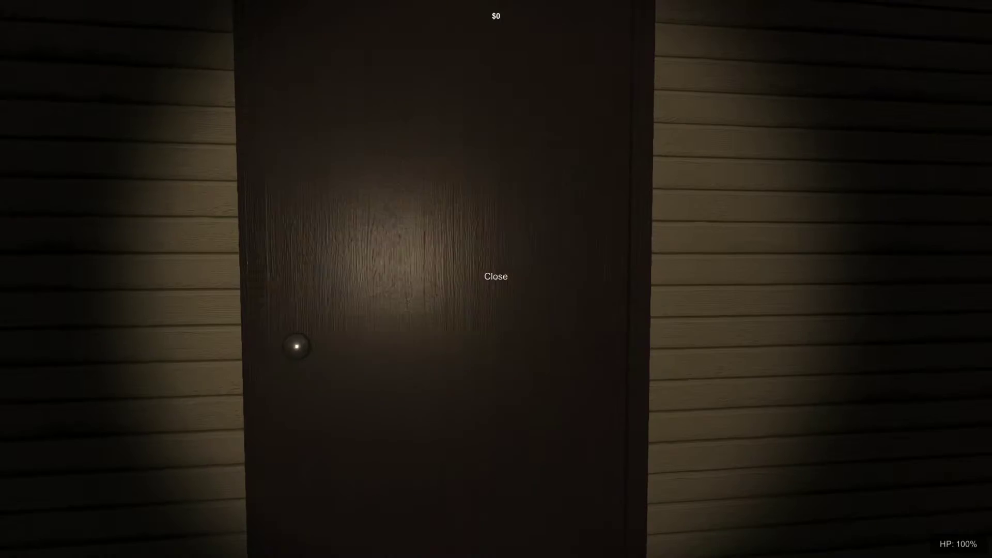
pyautogui.press('e')
pyautogui.press('w')
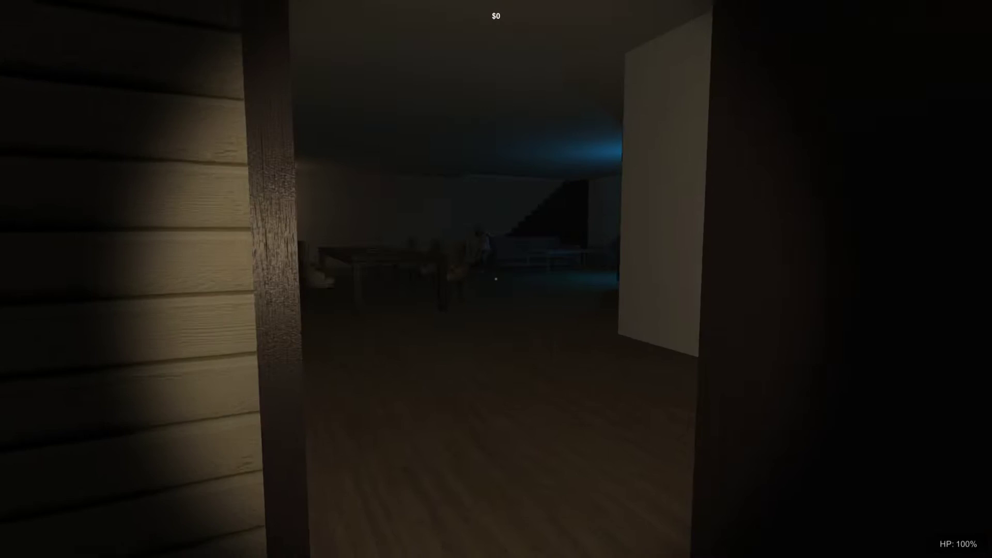
pyautogui.press('w')
pyautogui.press('e')
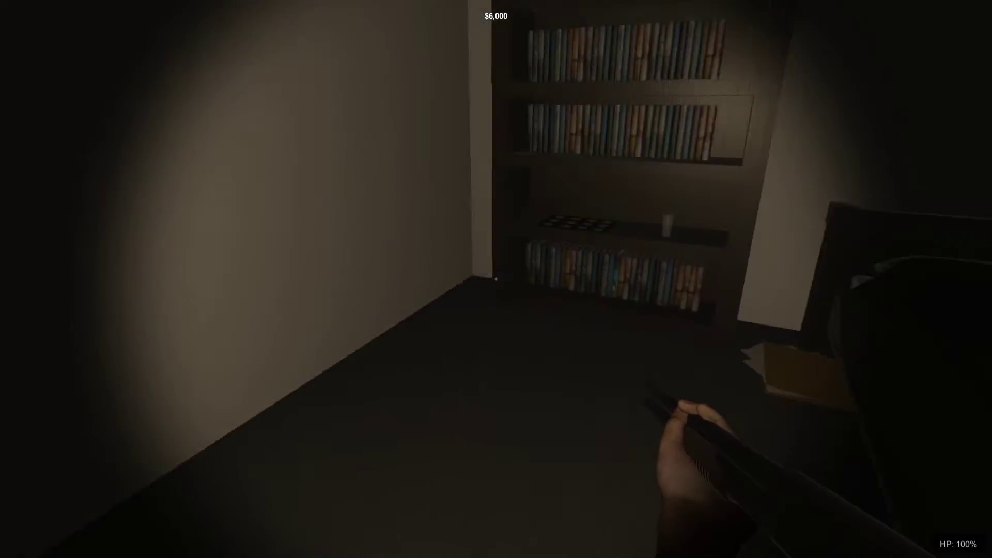
# Shoot the crouching person, the standing person and the man on the couch
pyautogui.press('w')
pyautogui.click(497, 280)
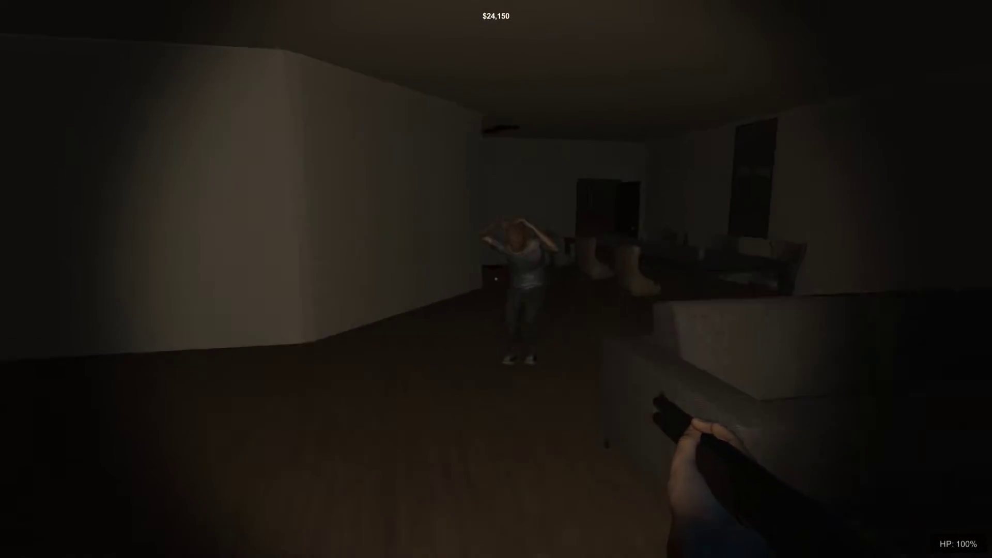
pyautogui.click(496, 278)
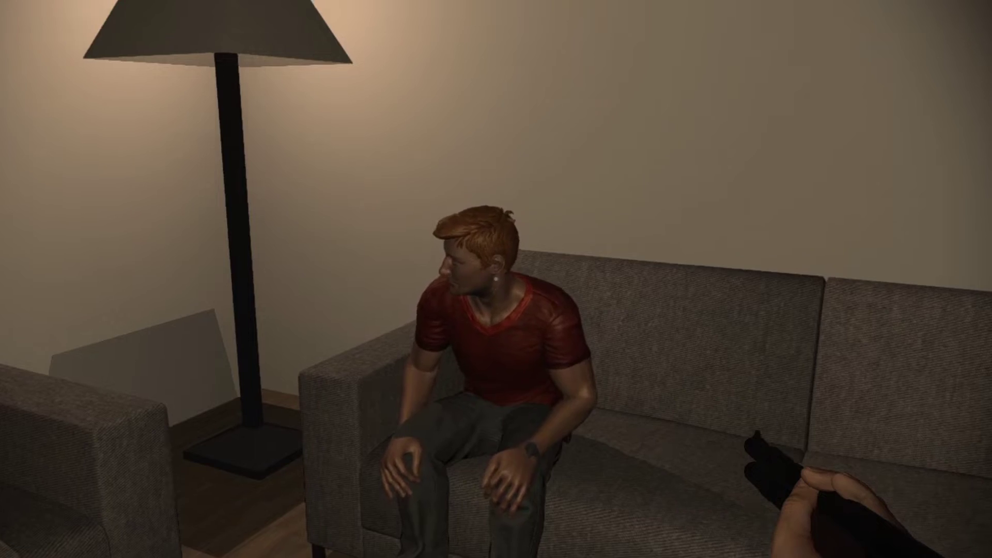
pyautogui.click(496, 279)
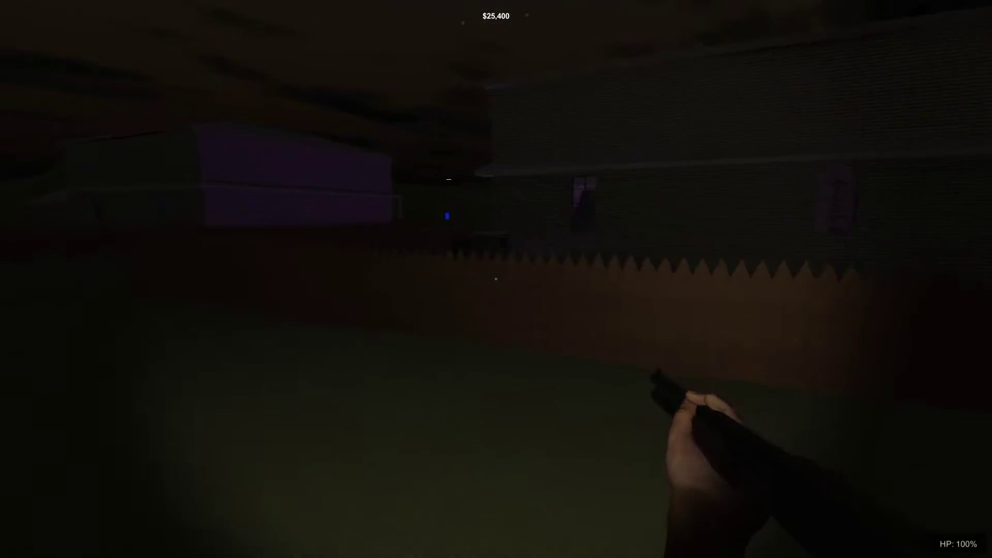
# Enter the next house through the window and swap the shotgun for the M4 rifle
pyautogui.press('w')
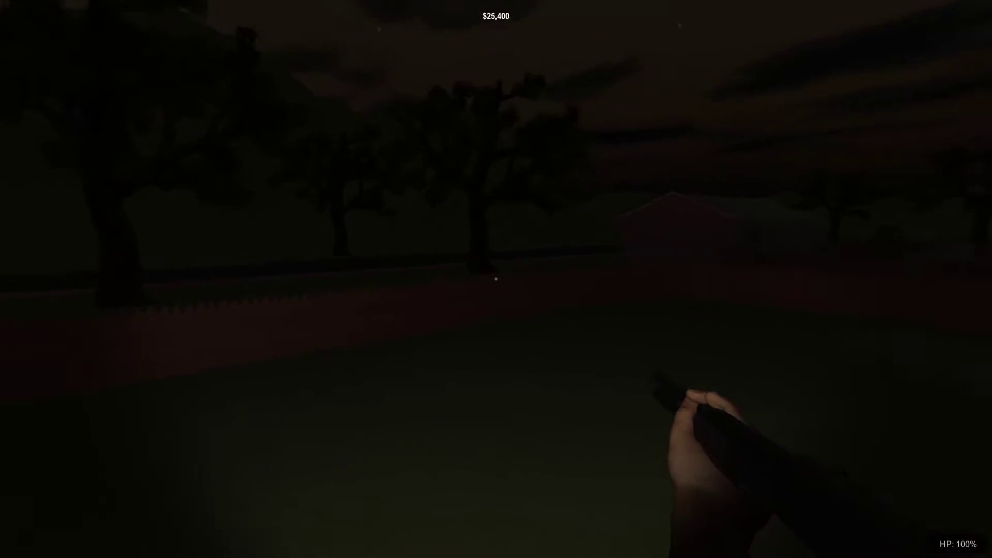
pyautogui.press('w')
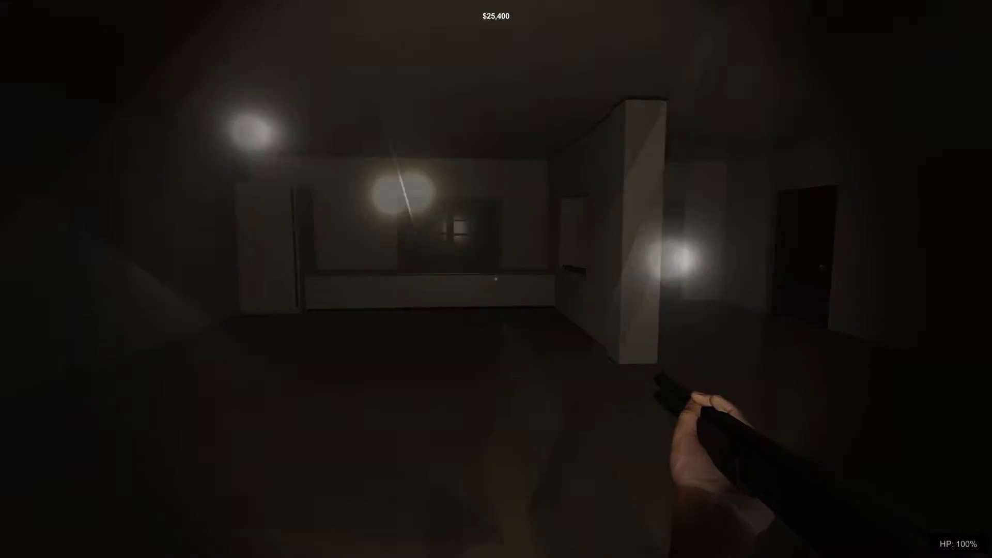
pyautogui.press('w')
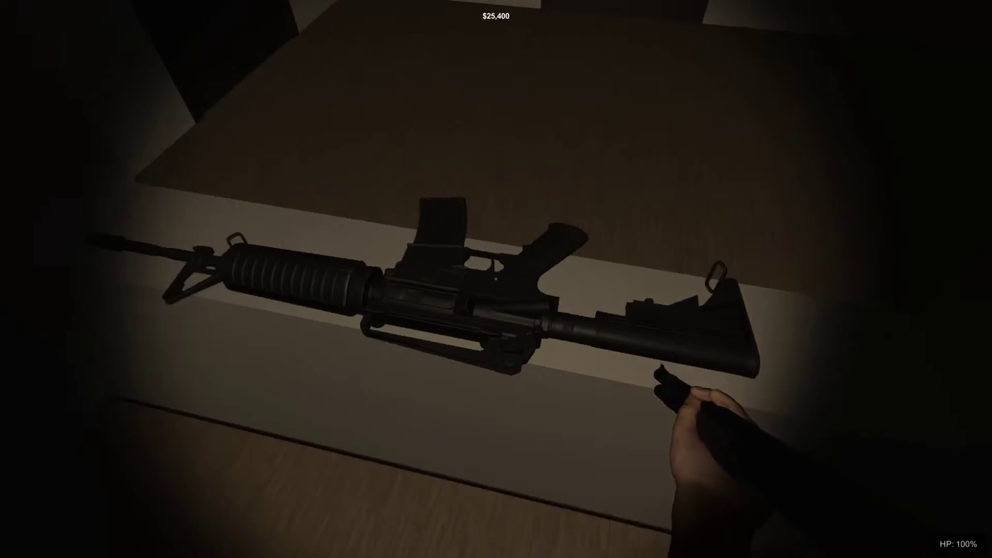
pyautogui.press('e')
pyautogui.press('w')
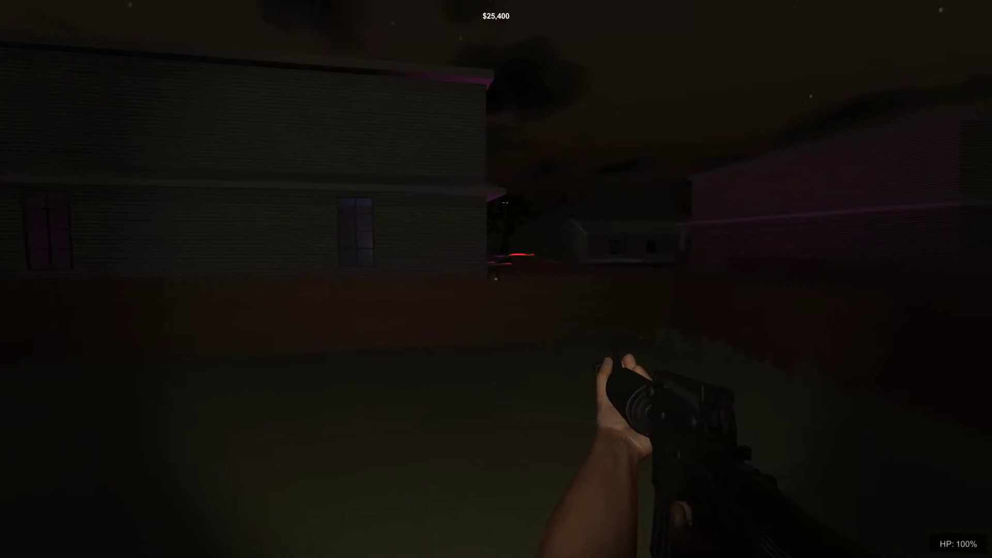
pyautogui.press('w')
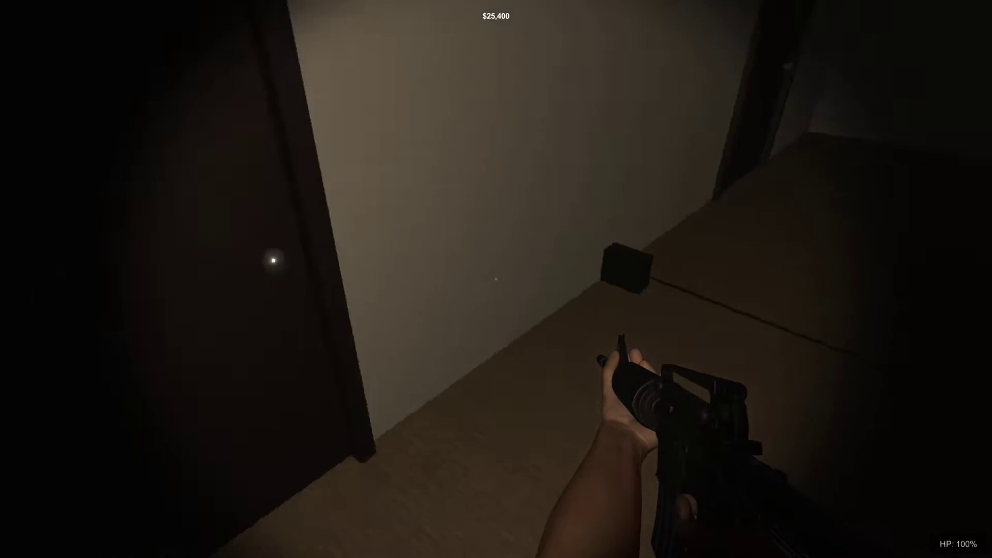
# Search the bedroom past the woman's body, fire a shot, and loot the TV room
pyautogui.press('e')
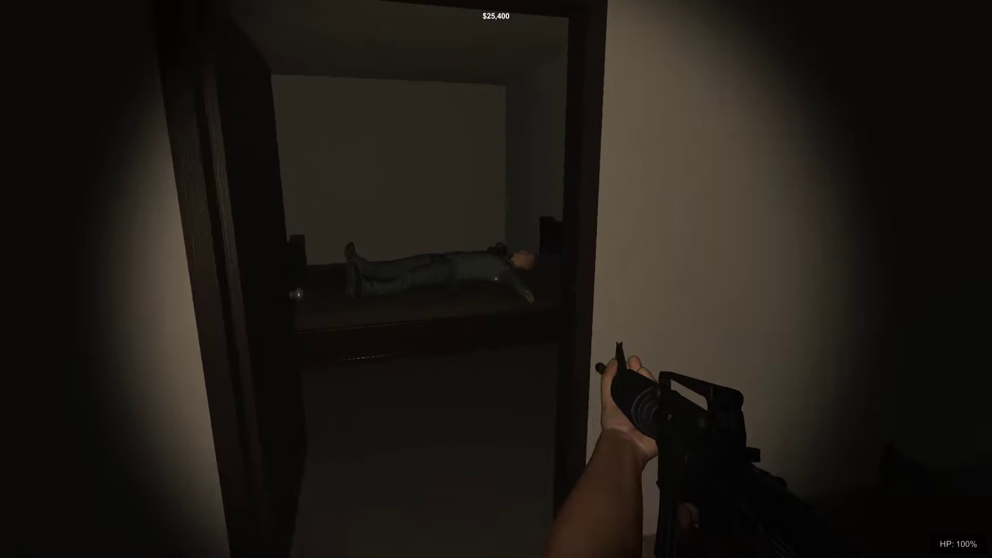
pyautogui.press('w')
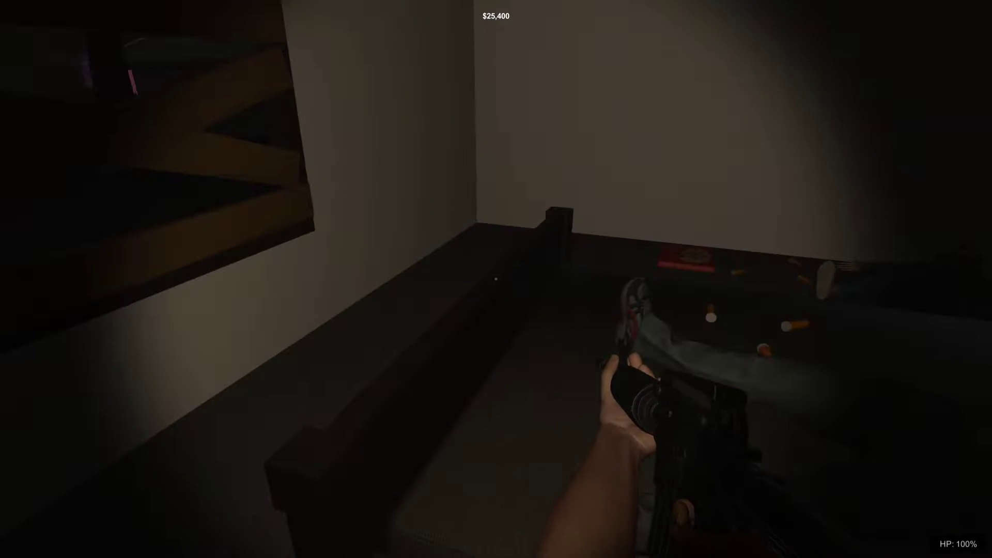
pyautogui.press('w')
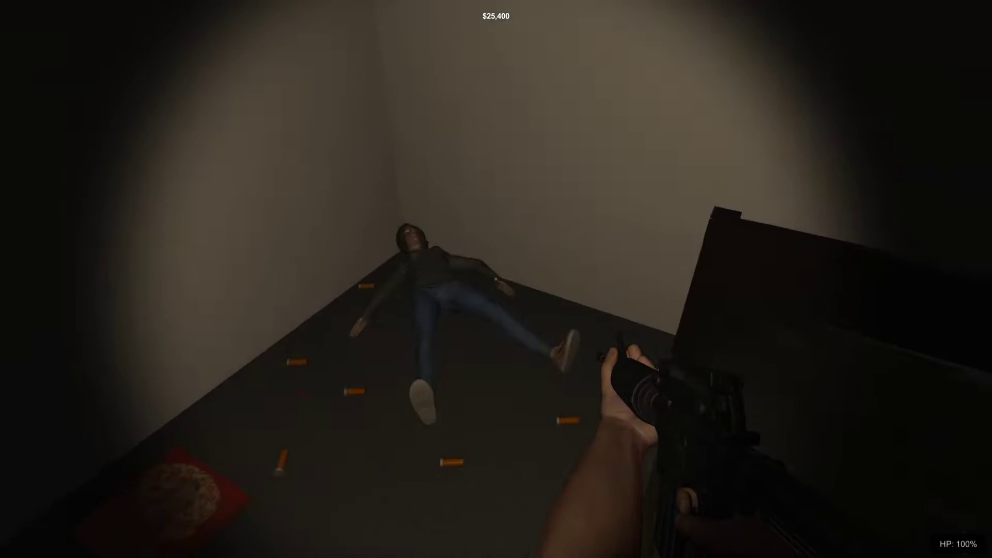
pyautogui.press('w')
pyautogui.press('w')
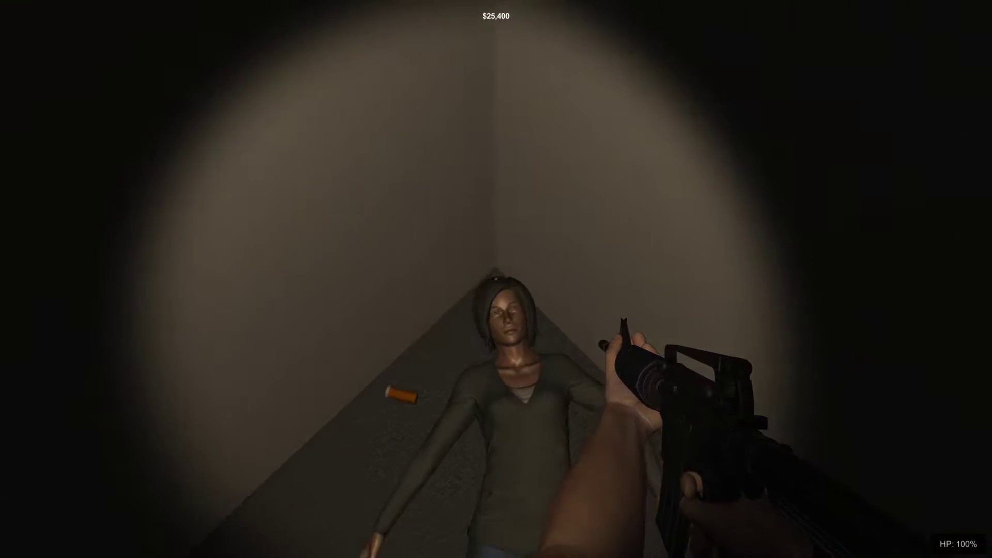
pyautogui.press('w')
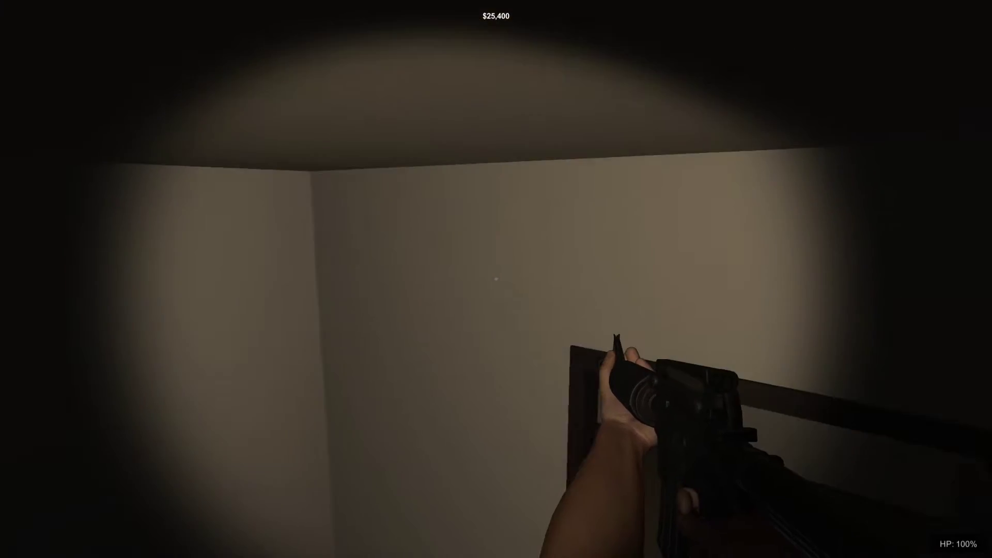
pyautogui.press('w')
pyautogui.press('w')
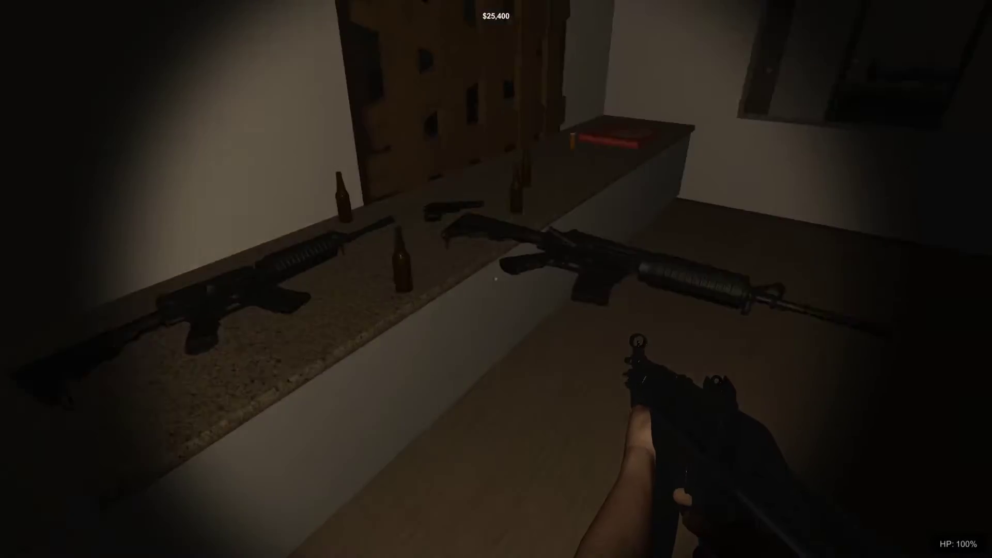
pyautogui.click(497, 279)
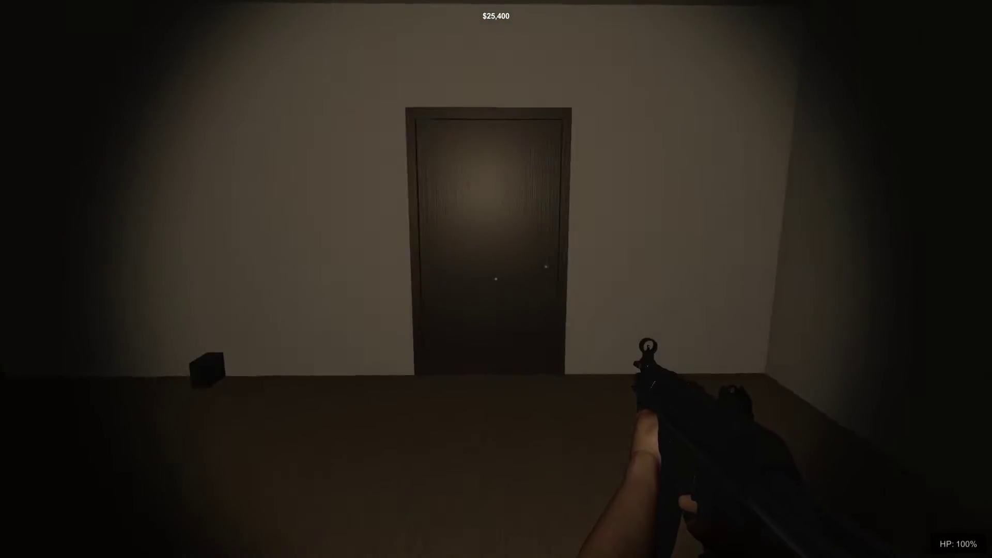
pyautogui.press('w')
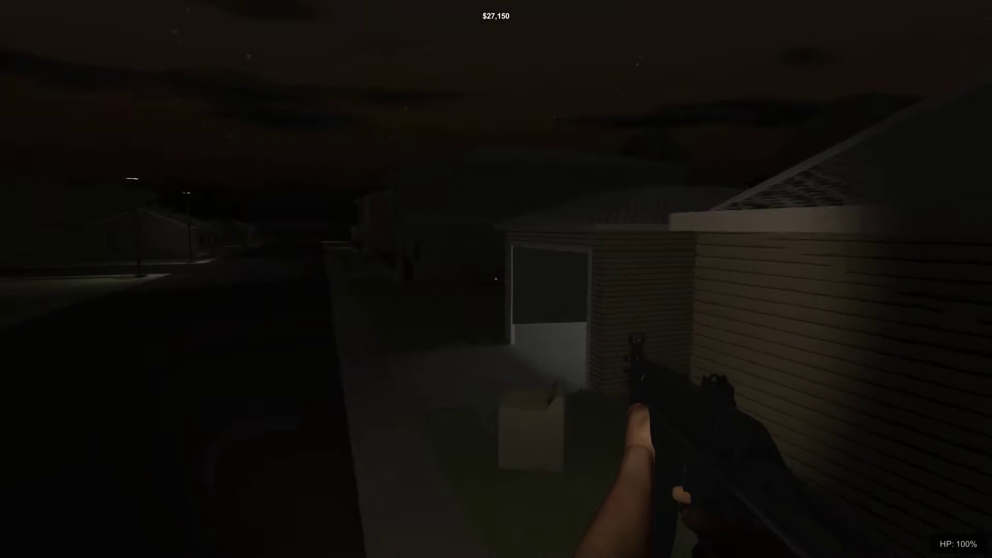
# Open the front door, shoot the person in the hallway and steal loot near the TV
pyautogui.press('w')
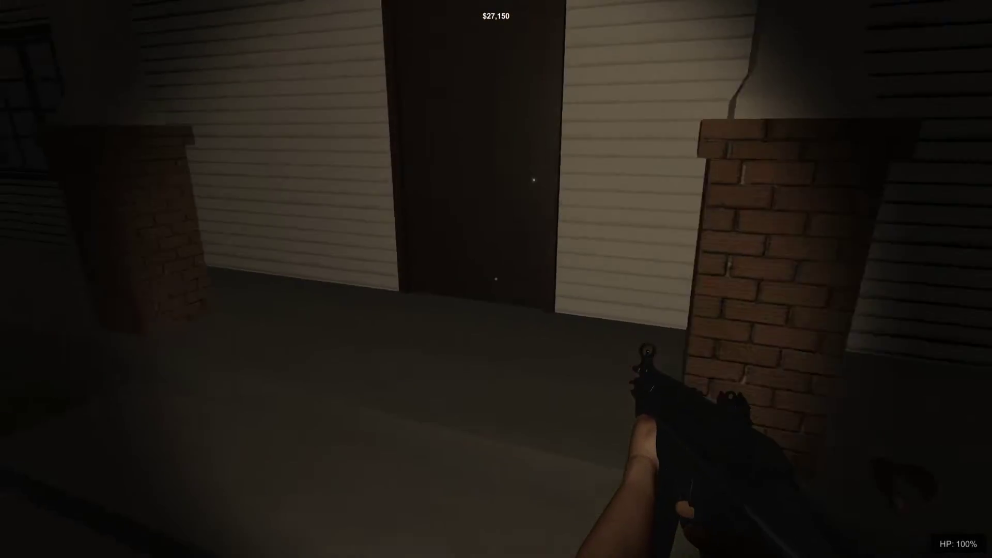
pyautogui.press('e')
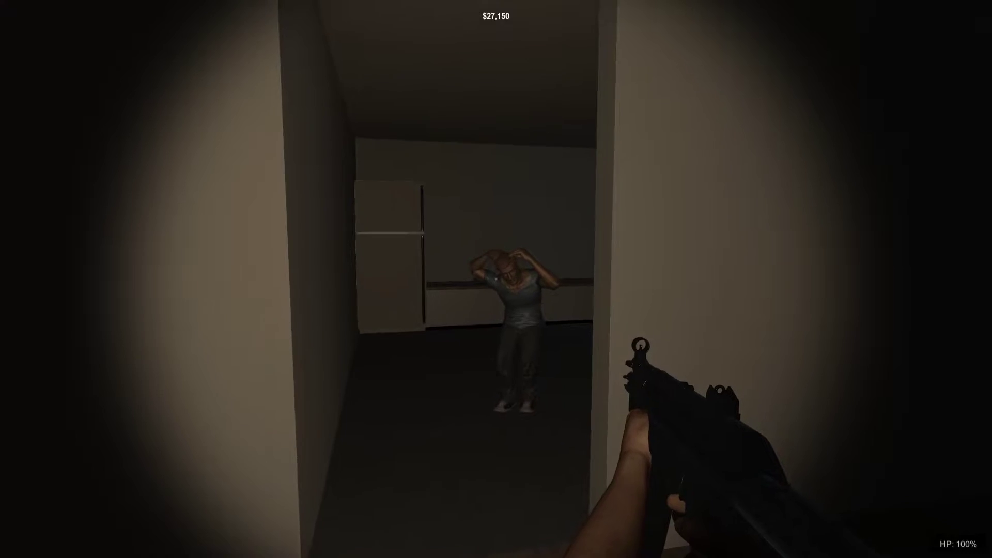
pyautogui.click(496, 279)
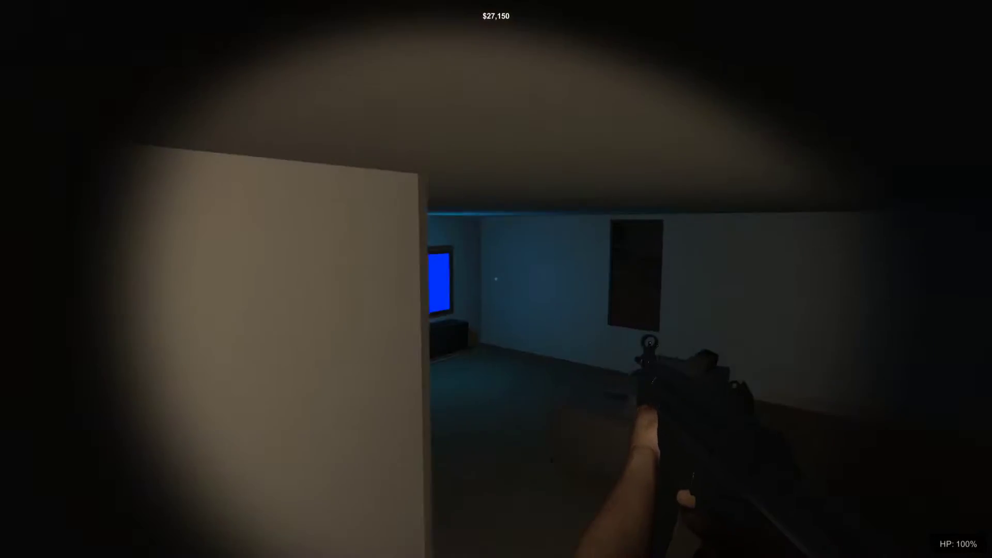
pyautogui.press('w')
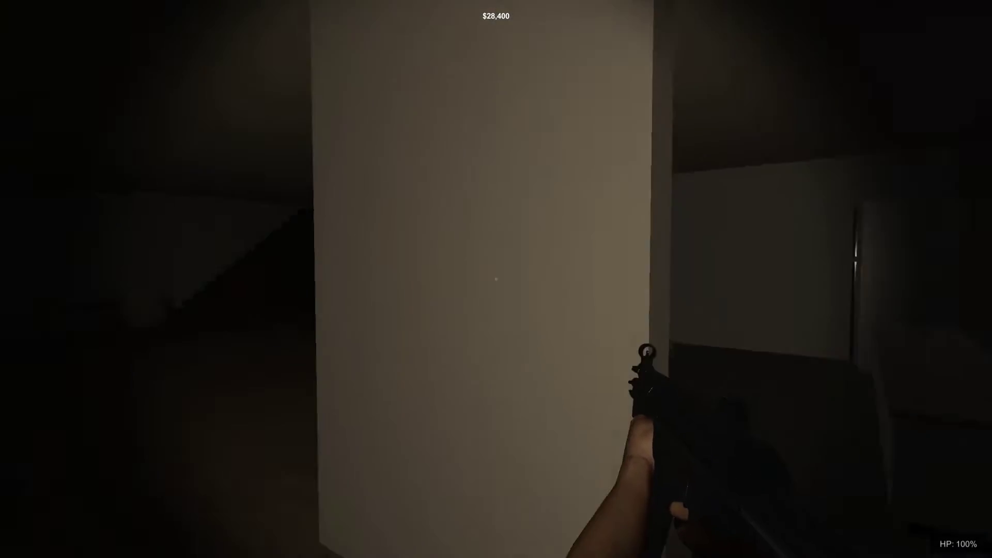
# Walk through the white room and window room, then out to the street
pyautogui.press('w')
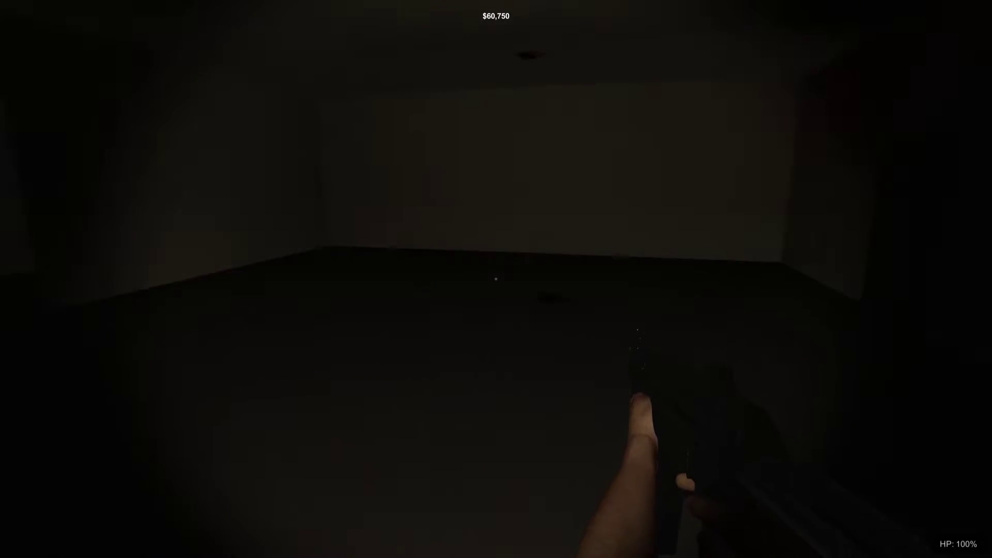
pyautogui.press('w')
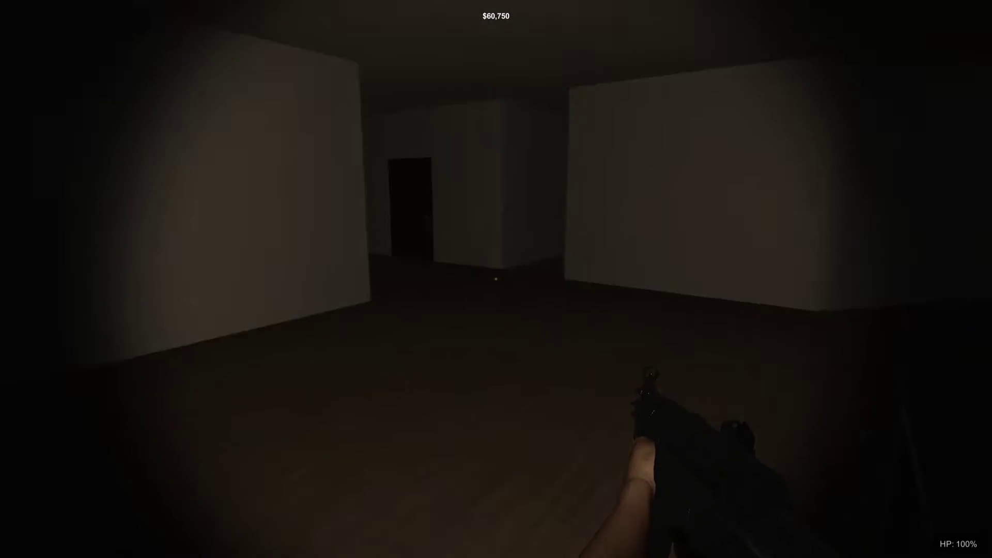
pyautogui.press('w')
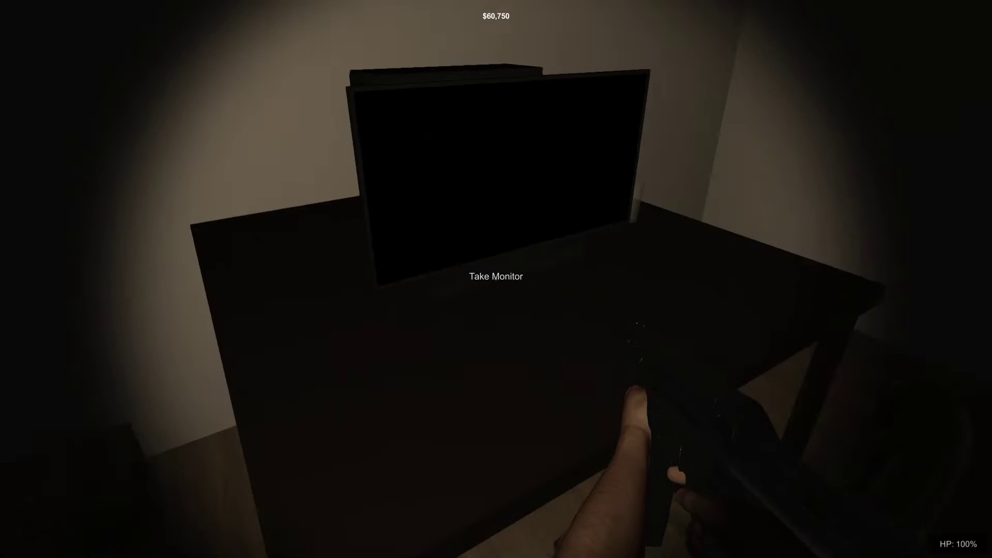
pyautogui.press('w')
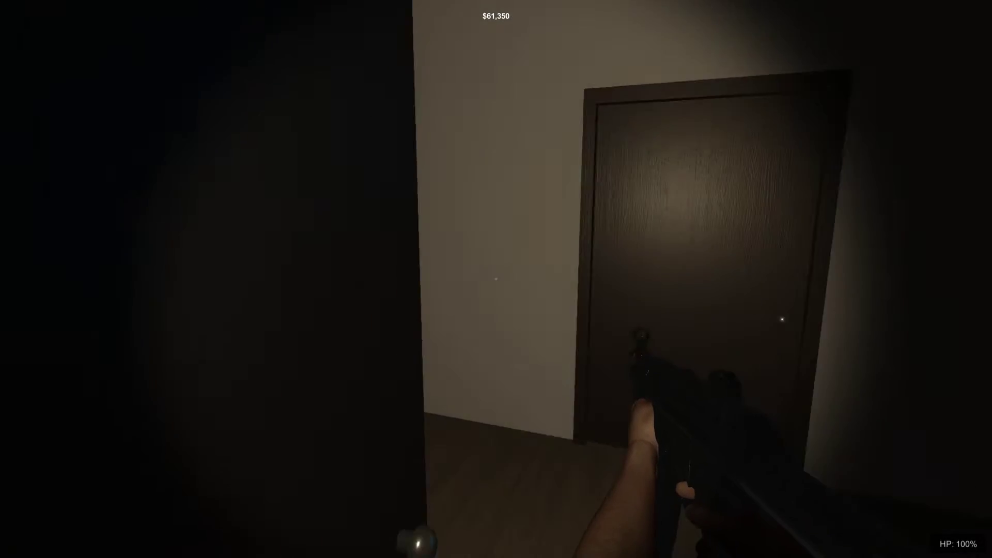
pyautogui.press('w')
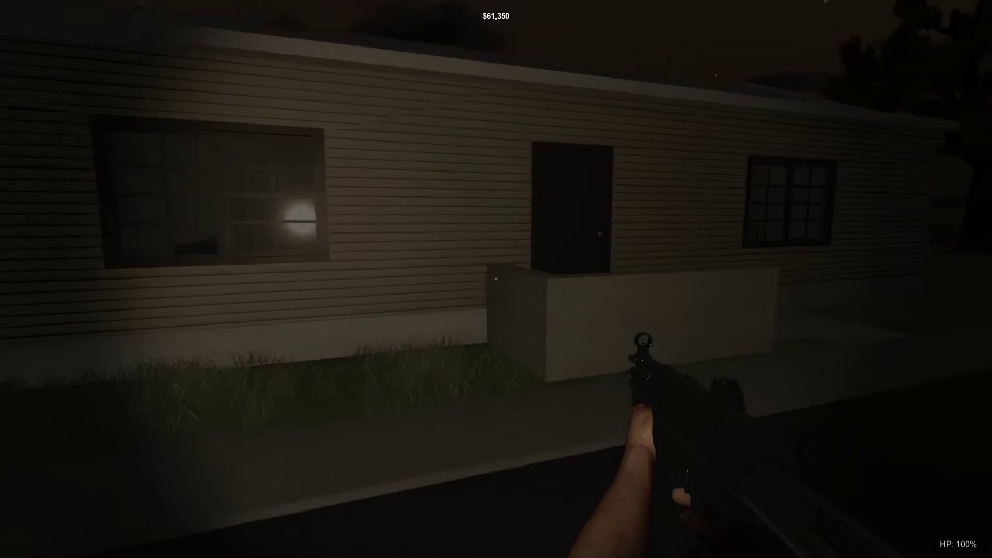
# Enter the house, shoot the standing man and collect loot in the TV room
pyautogui.press('w')
pyautogui.press('e')
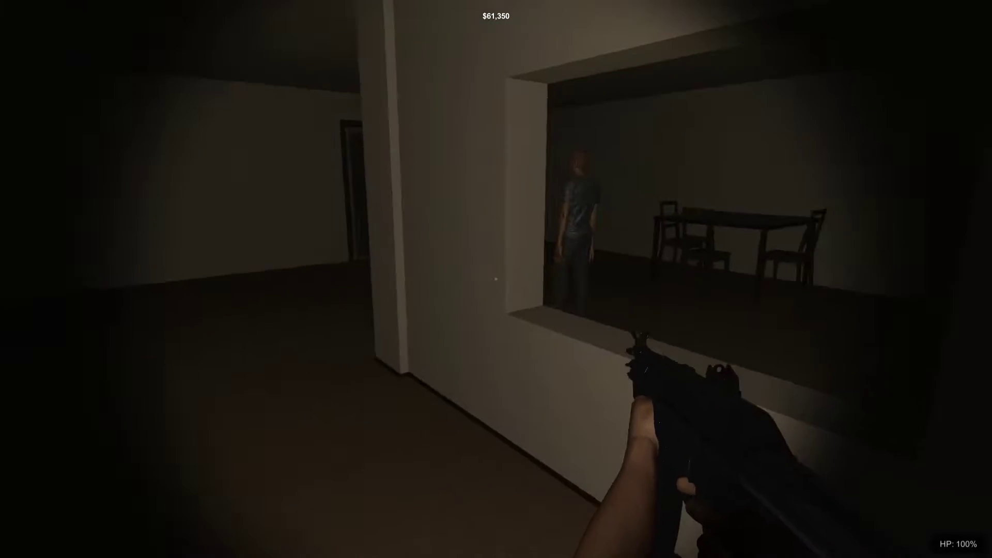
pyautogui.click(497, 279)
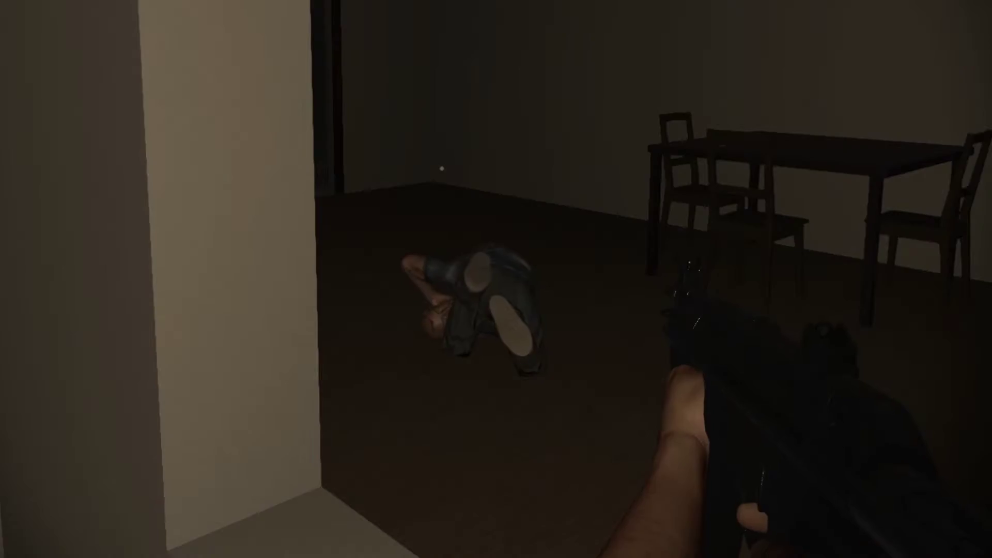
pyautogui.press('w')
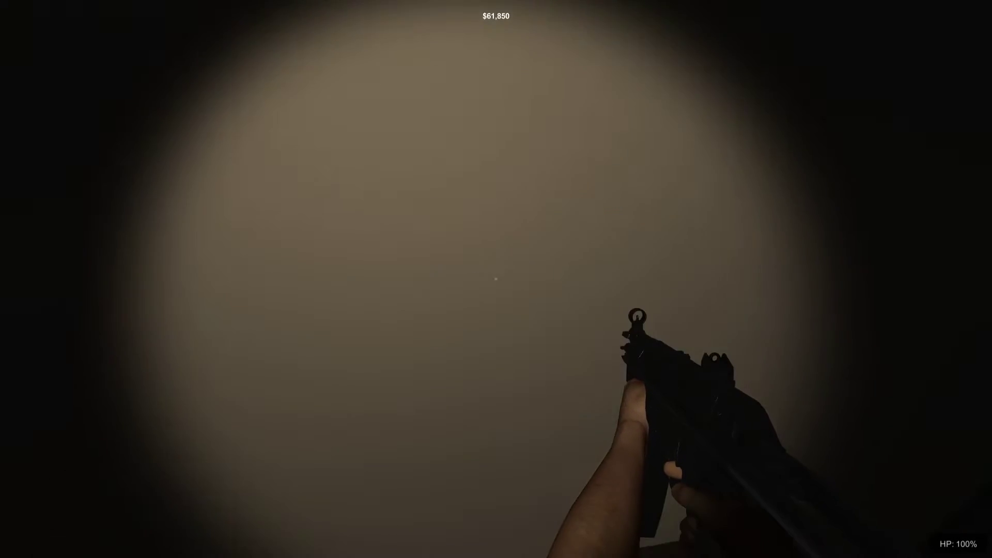
pyautogui.press('w')
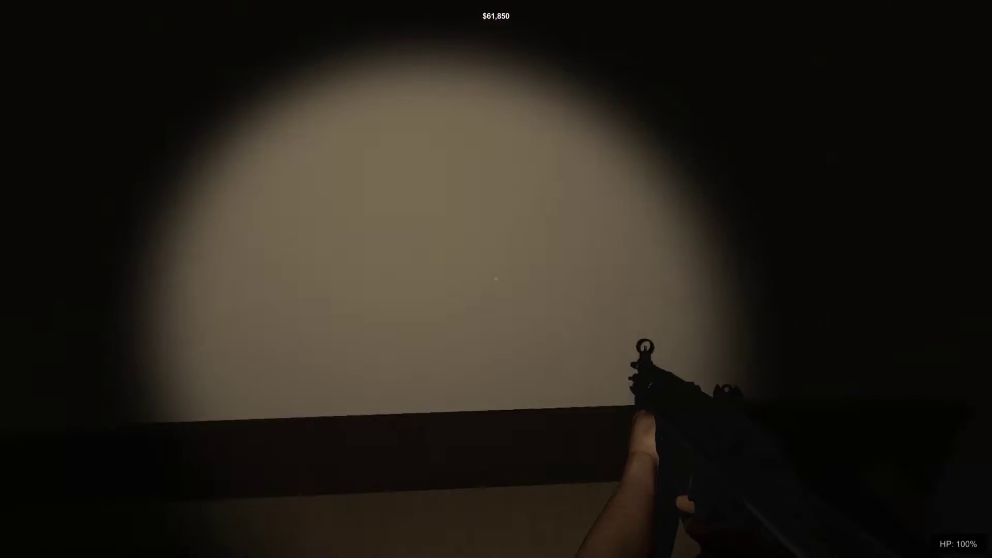
pyautogui.press('w')
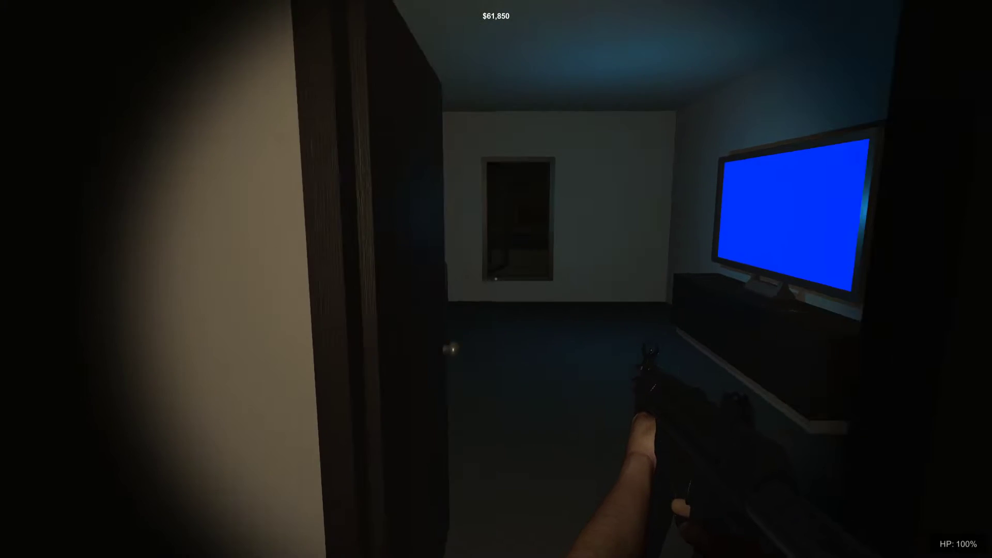
pyautogui.press('w')
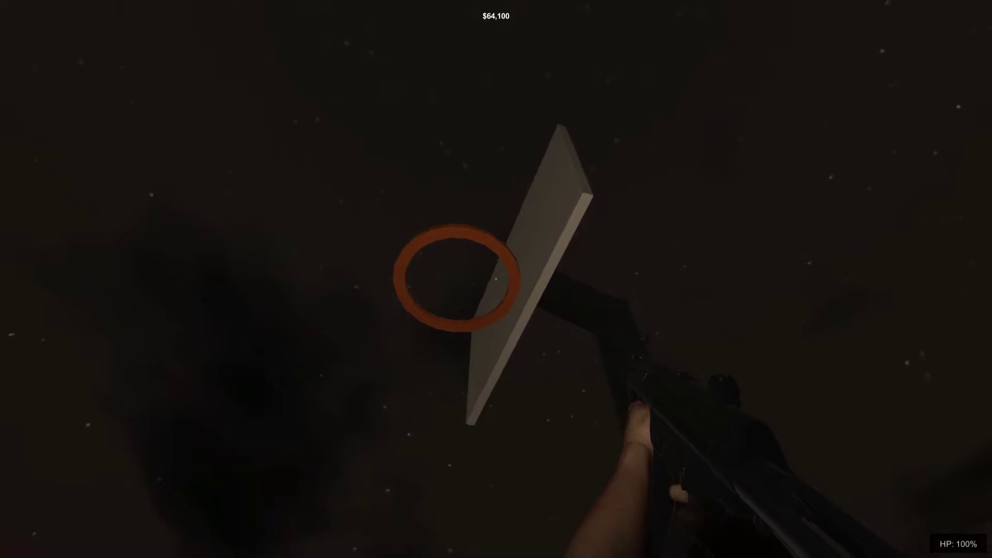
# Shoot the seated man in the next house, loot the bedroom, and cross toward the pink-lit house
pyautogui.press('w')
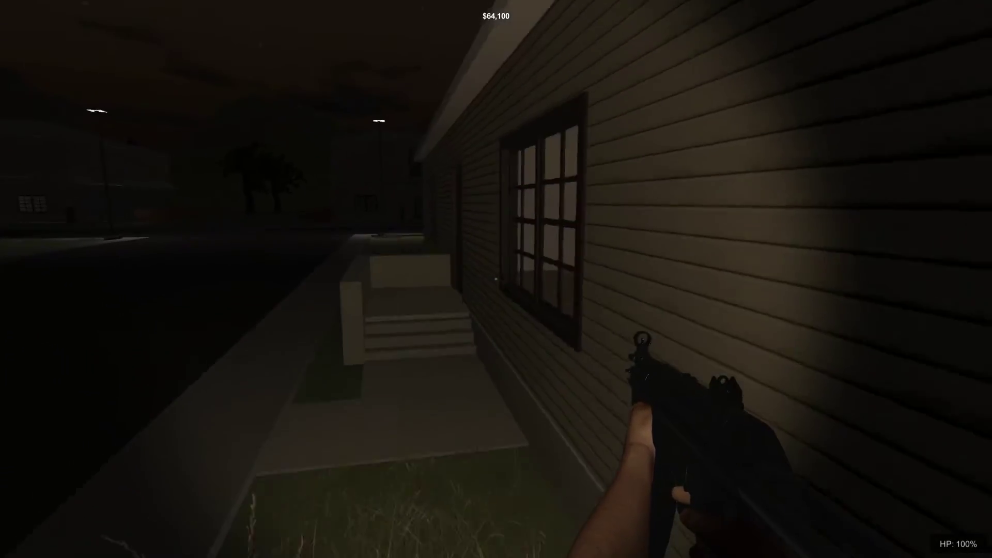
pyautogui.press('e')
pyautogui.press('w')
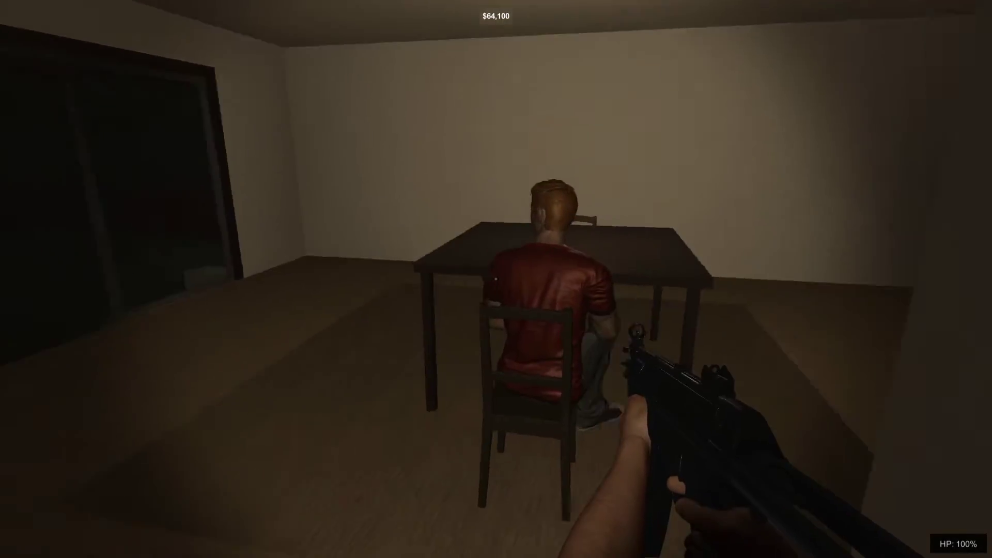
pyautogui.click(496, 279)
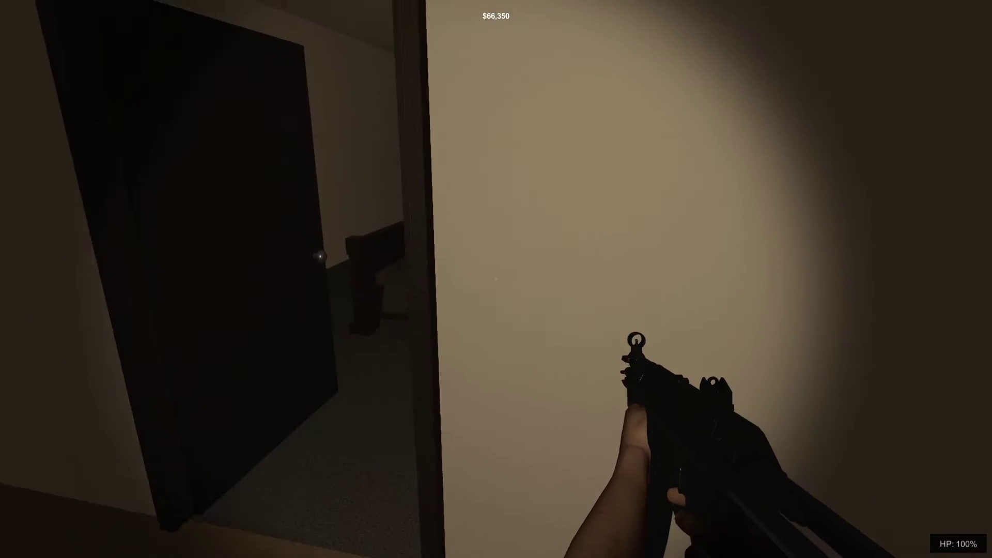
pyautogui.press('w')
pyautogui.press('w')
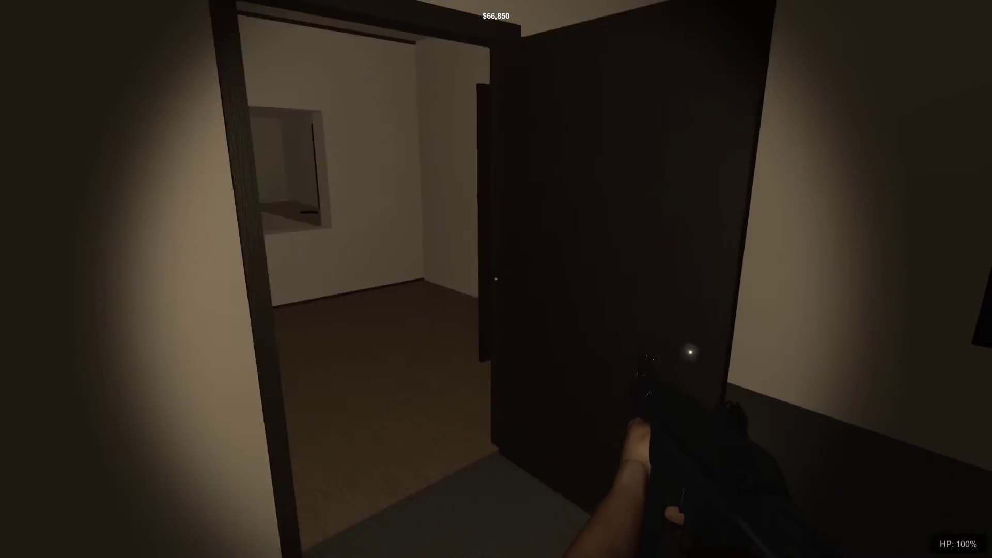
pyautogui.press('w')
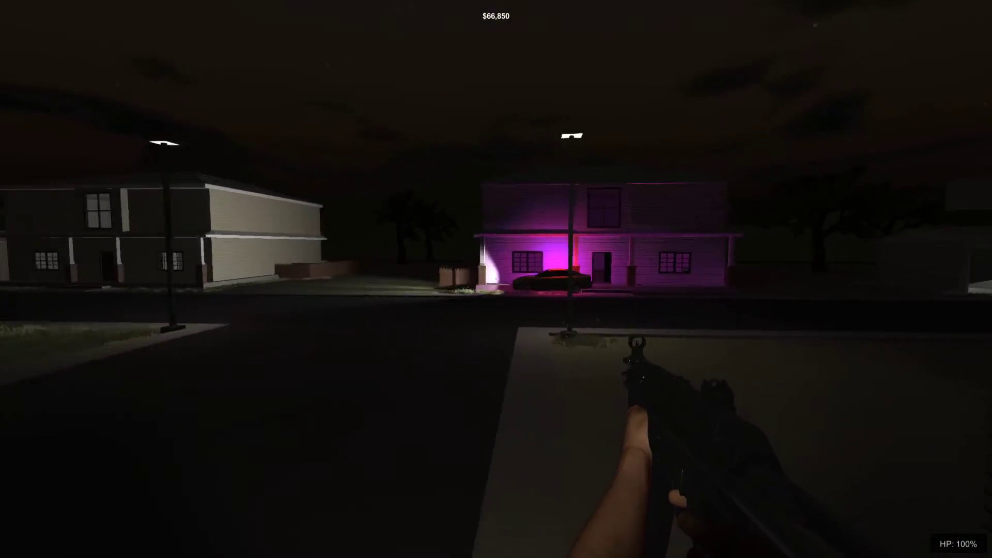
pyautogui.press('w')
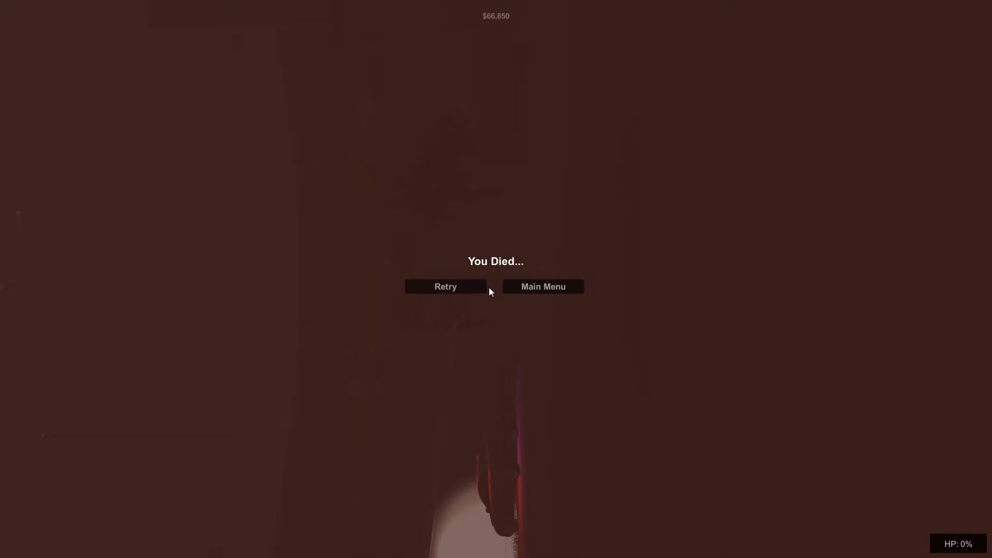
# Return to the main menu from the death screen and start The Compound level
pyautogui.click(512, 287)
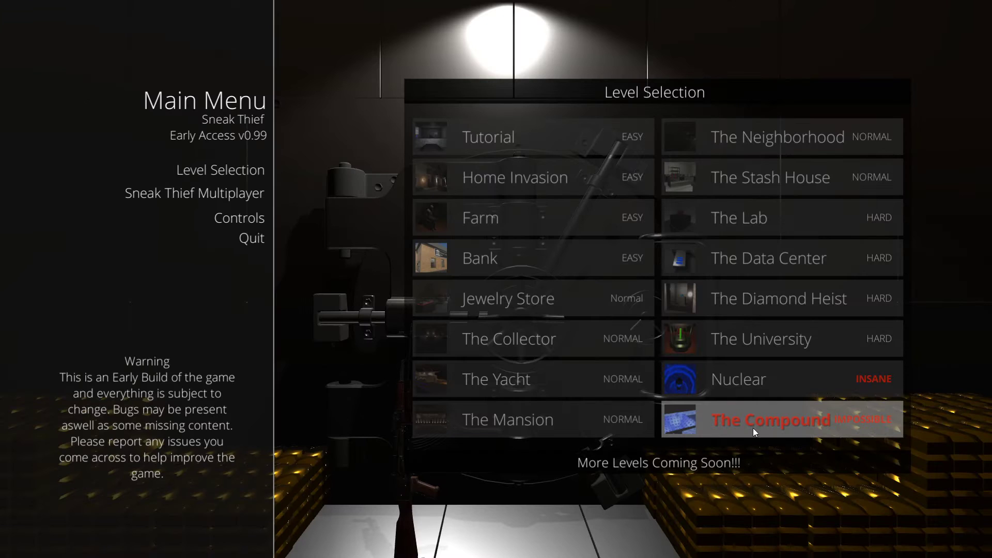
pyautogui.click(754, 426)
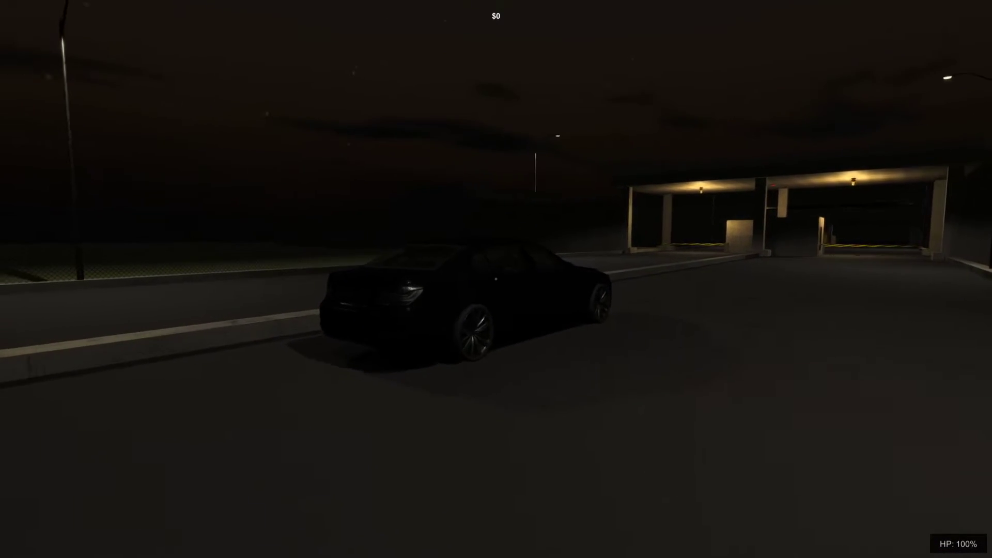
pyautogui.press('w')
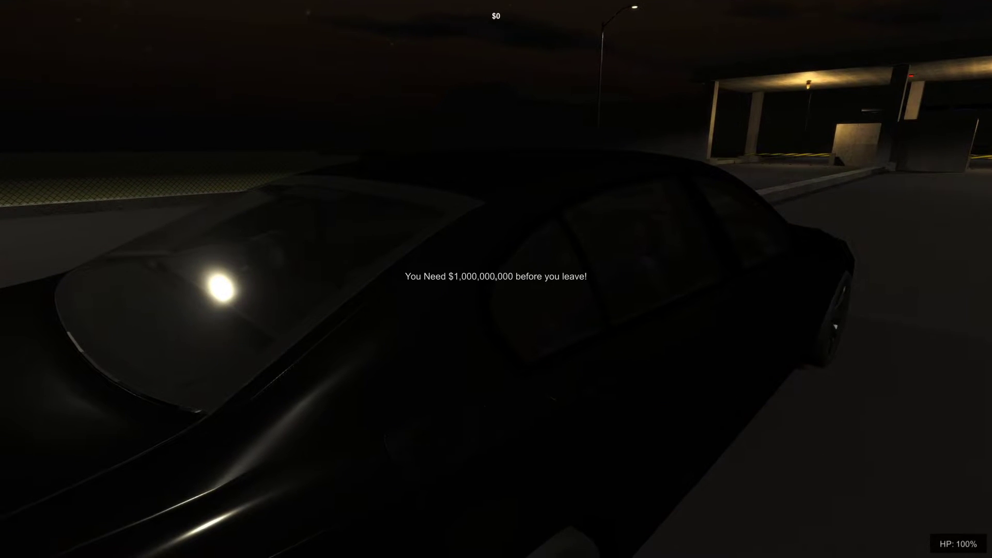
# Walk from the parked car through the garage gate to the parking-booth guard
pyautogui.press('w')
pyautogui.press('w')
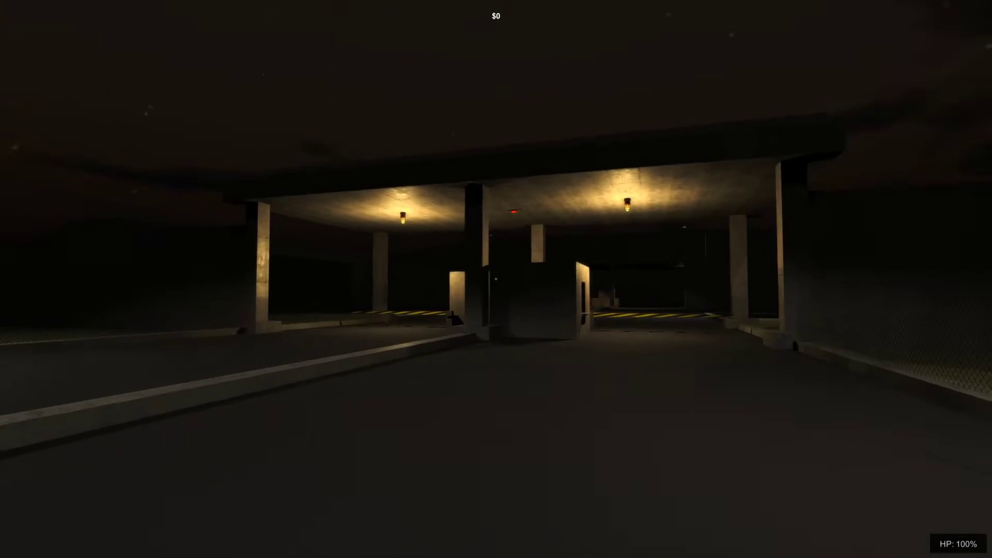
pyautogui.press('w')
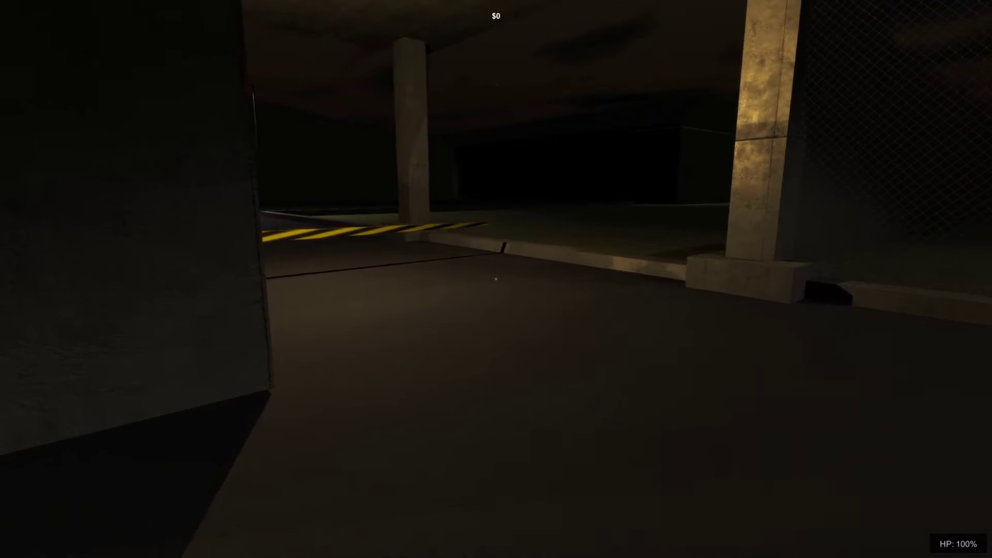
pyautogui.press('w')
pyautogui.press('w')
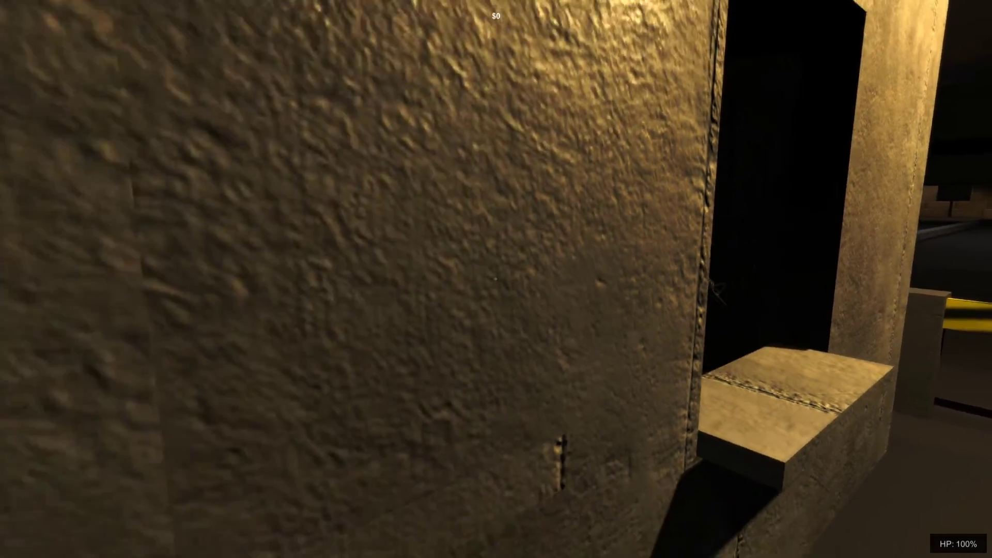
pyautogui.press('w')
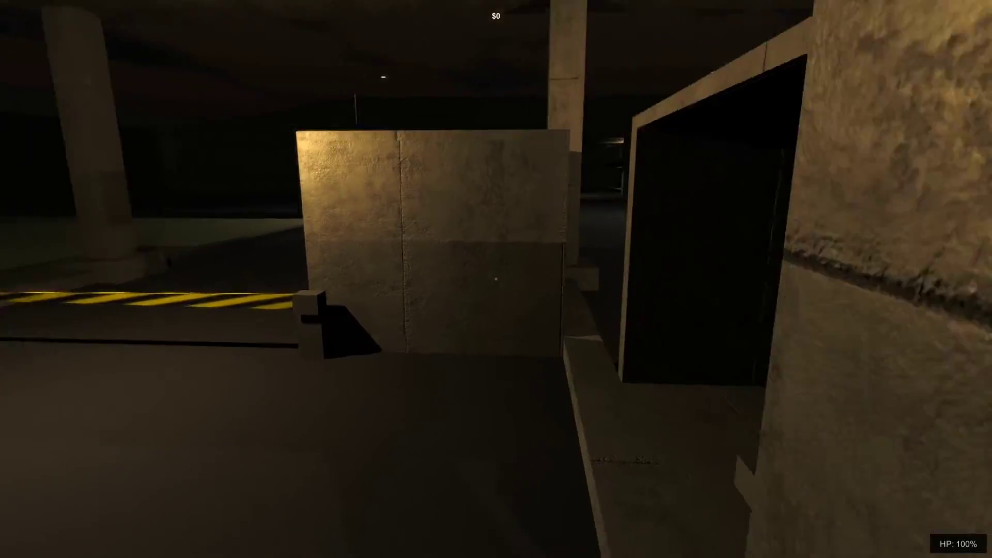
# Shoot the booth guard with the pistol and take the computer, reaching $600
pyautogui.press('e')
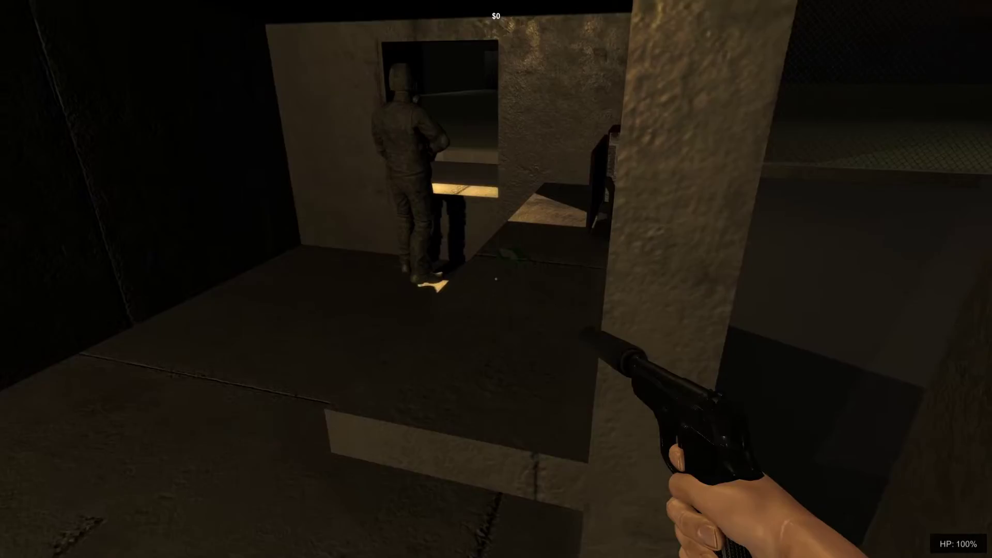
pyautogui.click(496, 279)
pyautogui.press('w')
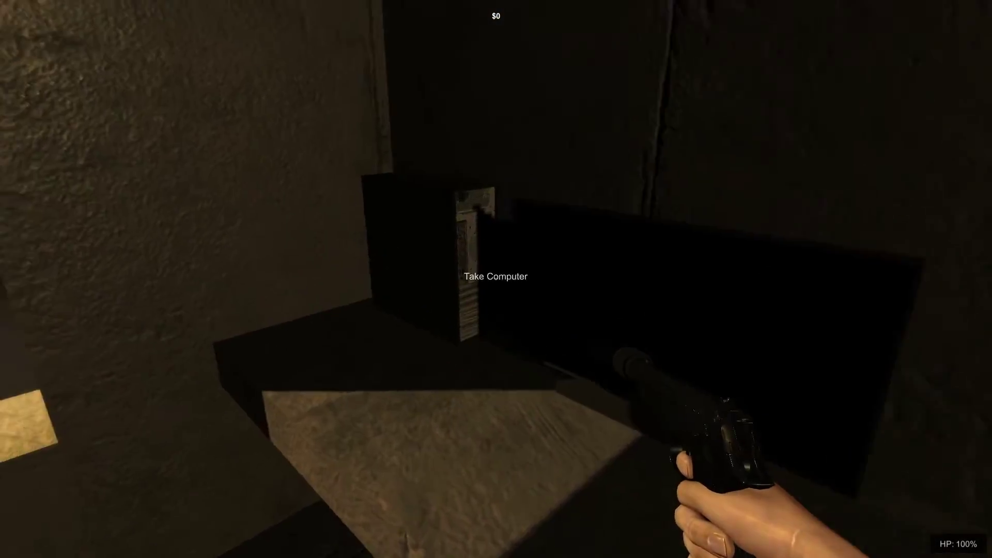
pyautogui.press('e')
pyautogui.press('w')
pyautogui.press('w')
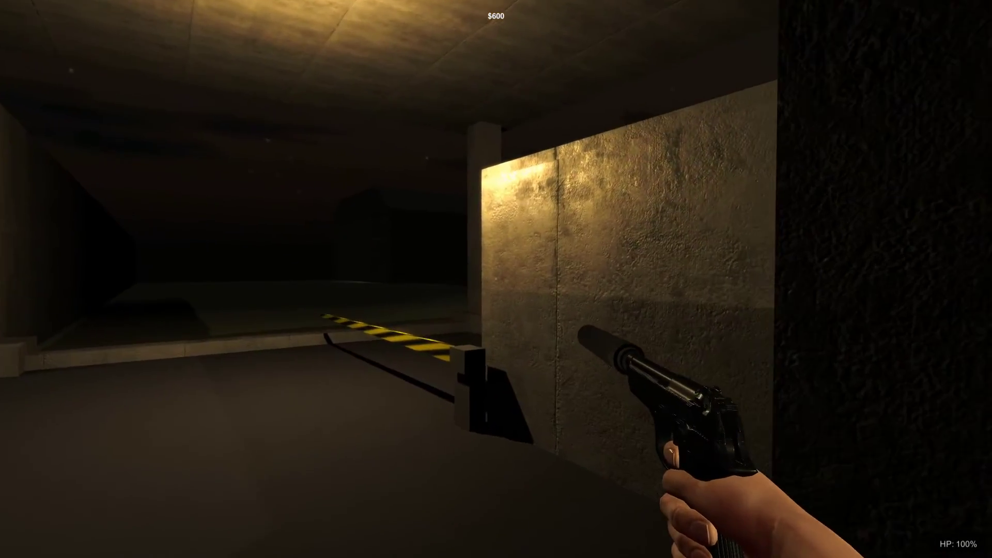
pyautogui.press('w')
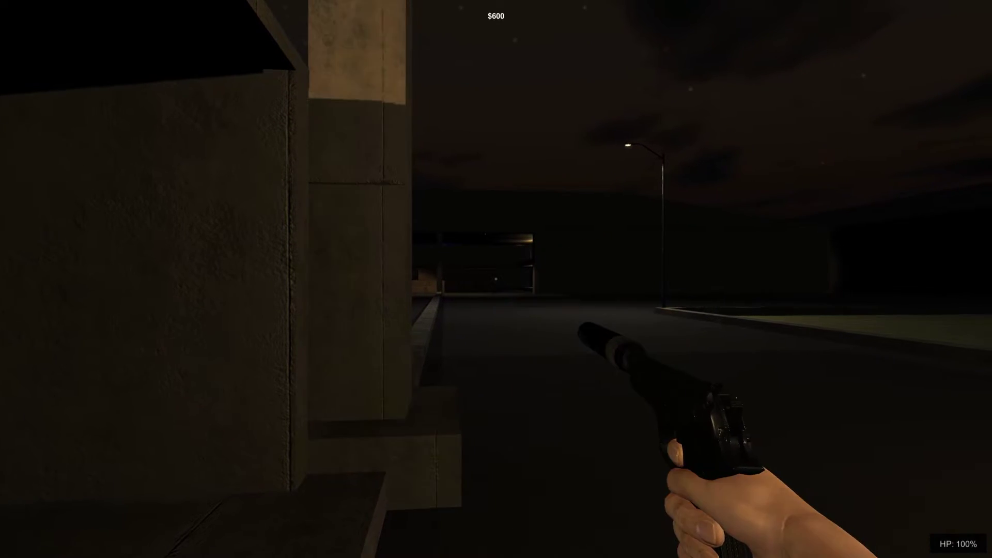
# Fire at the booth and take the monitor from the ledge, reaching $1,200
pyautogui.click(496, 279)
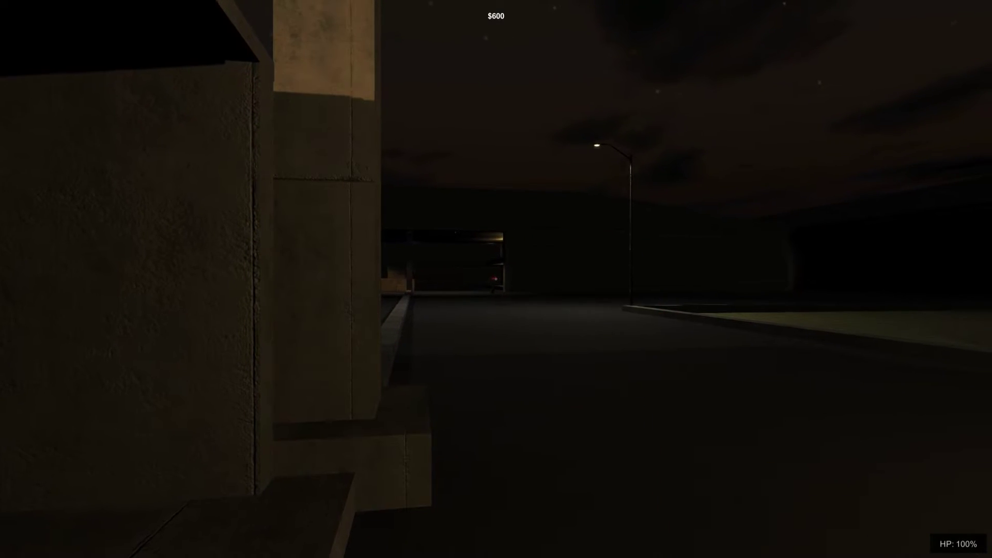
pyautogui.press('w')
pyautogui.press('w')
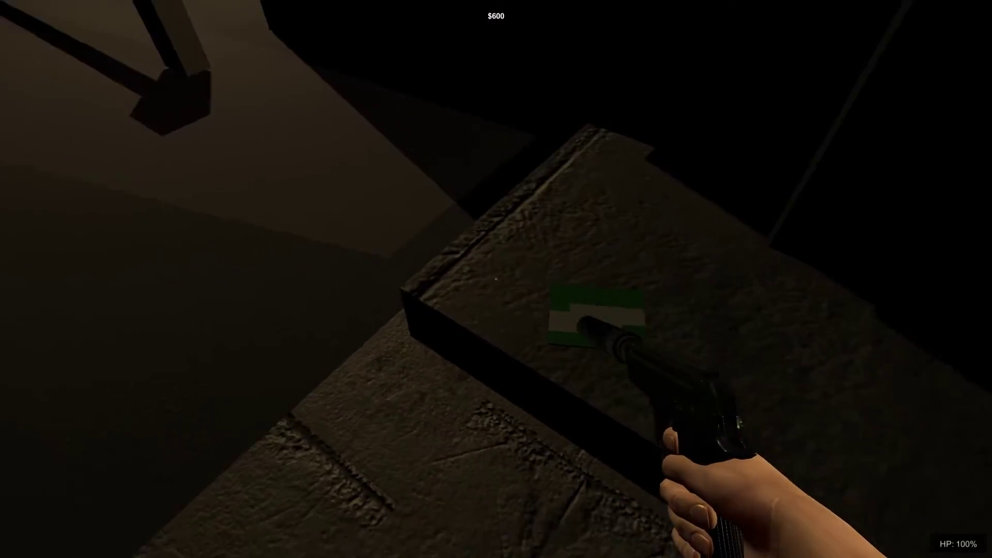
pyautogui.press('e')
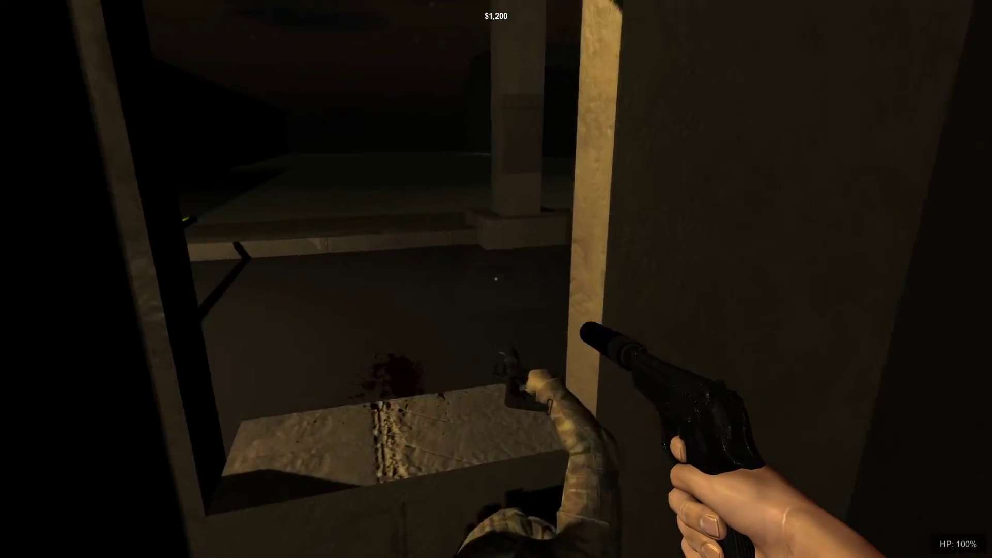
# Cross the lot along the left wall toward the lit warehouse
pyautogui.press('w')
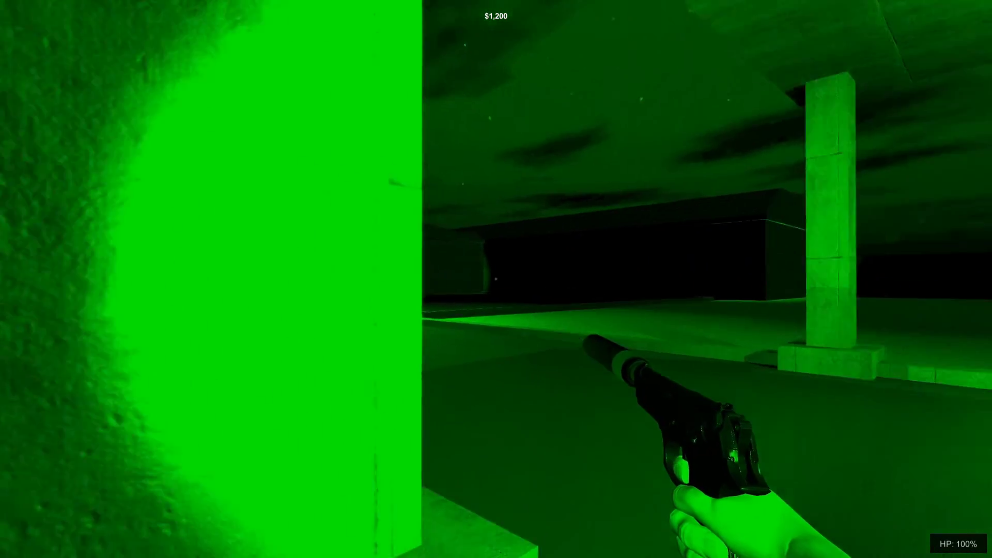
pyautogui.press('w')
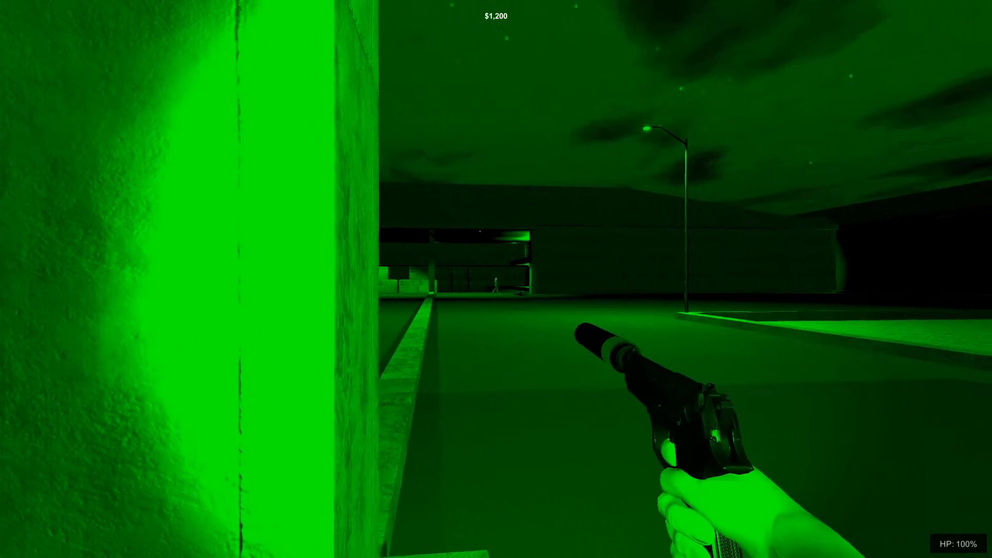
pyautogui.press('w')
pyautogui.press('w')
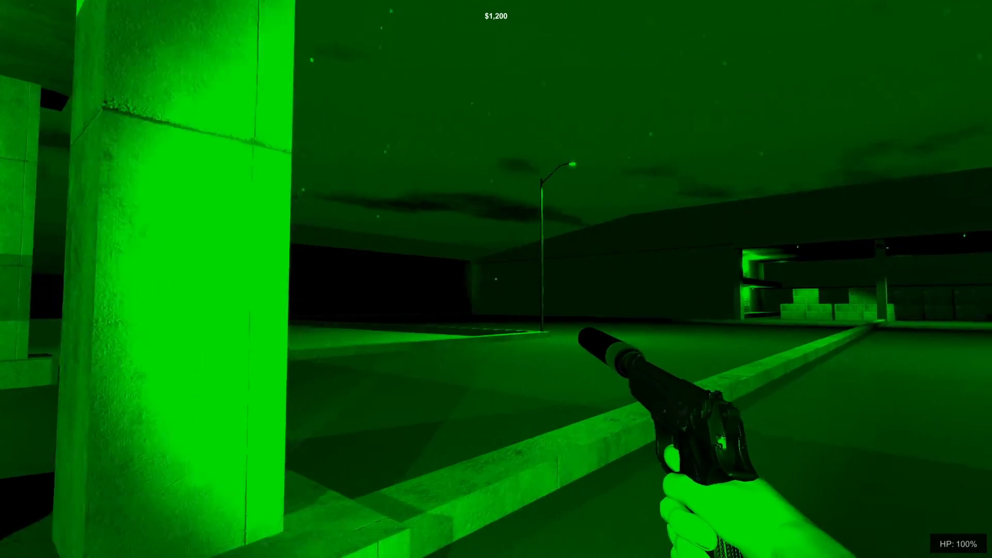
pyautogui.press('w')
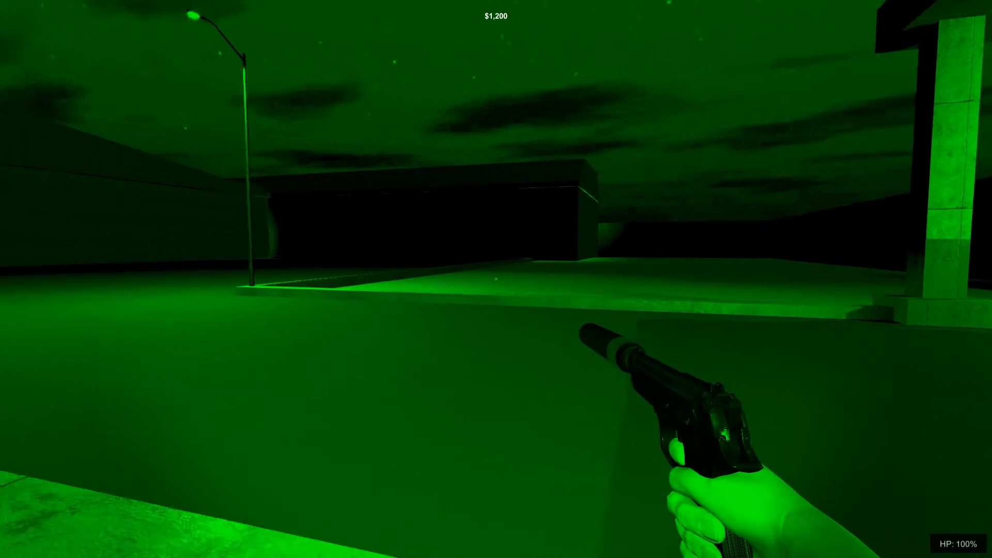
pyautogui.press('w')
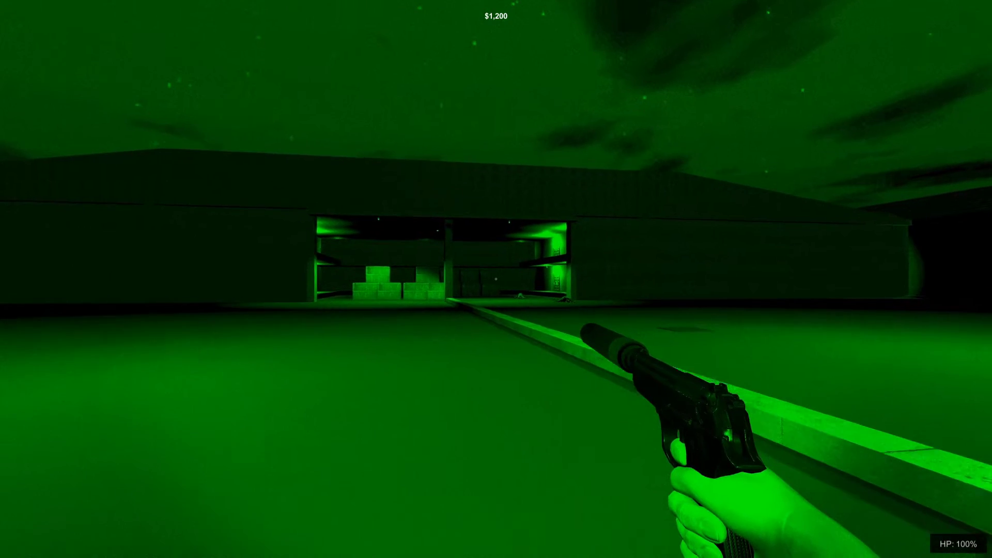
# Follow the brick wall to the crates and draw the pistol facing the enemies
pyautogui.press('w')
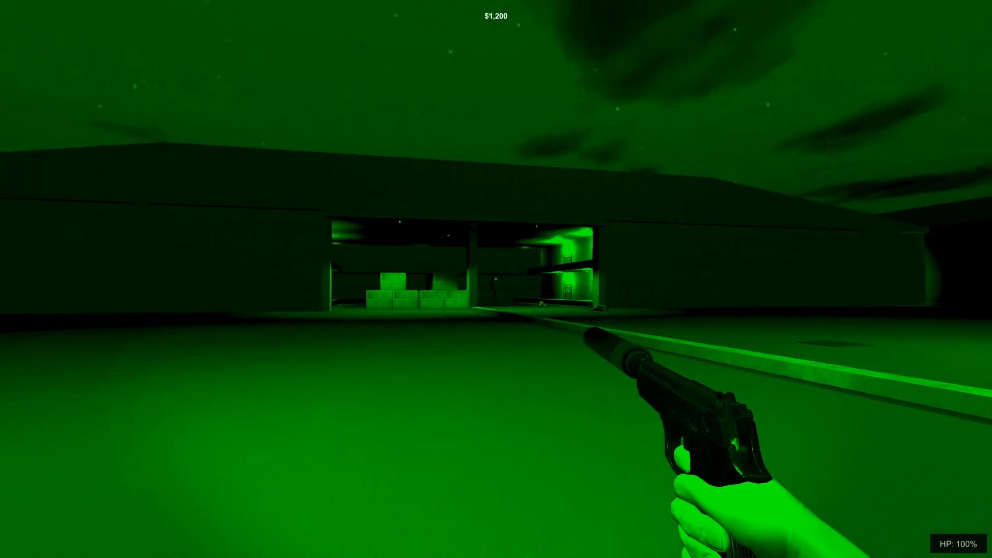
pyautogui.press('w')
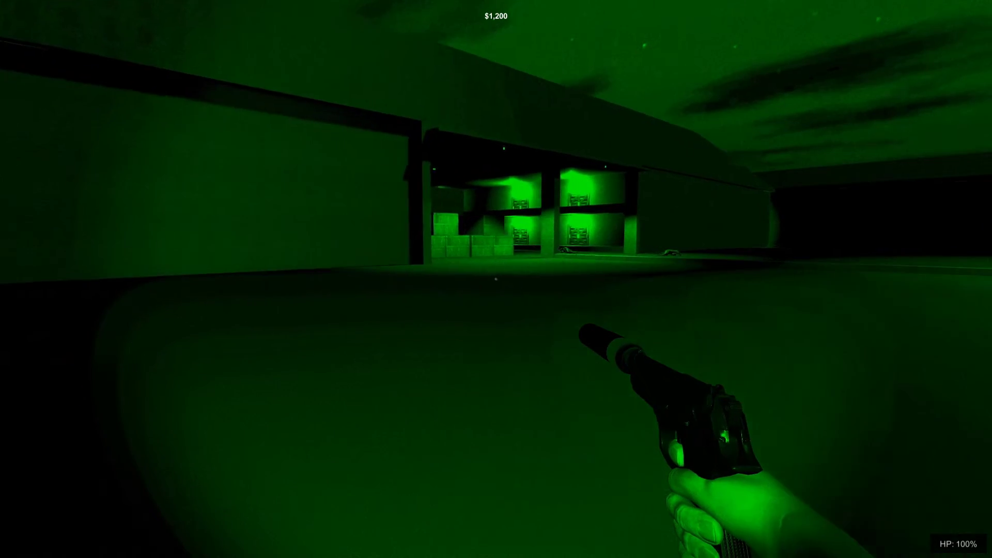
pyautogui.press('w')
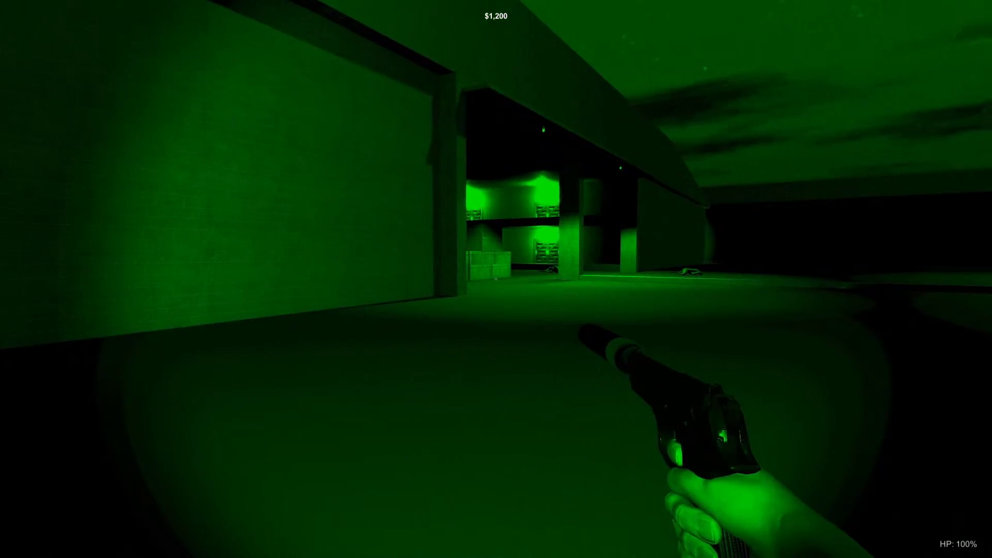
pyautogui.press('w')
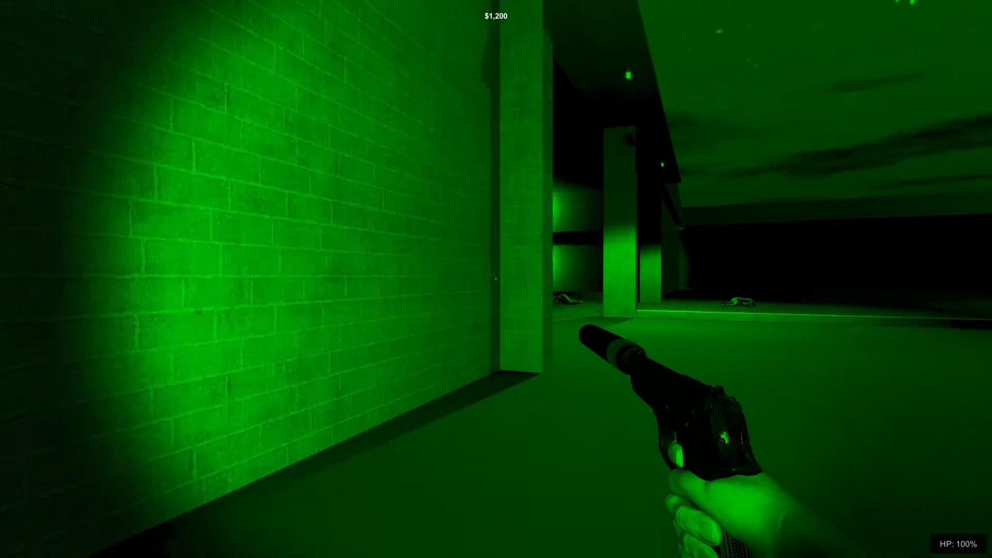
pyautogui.press('w')
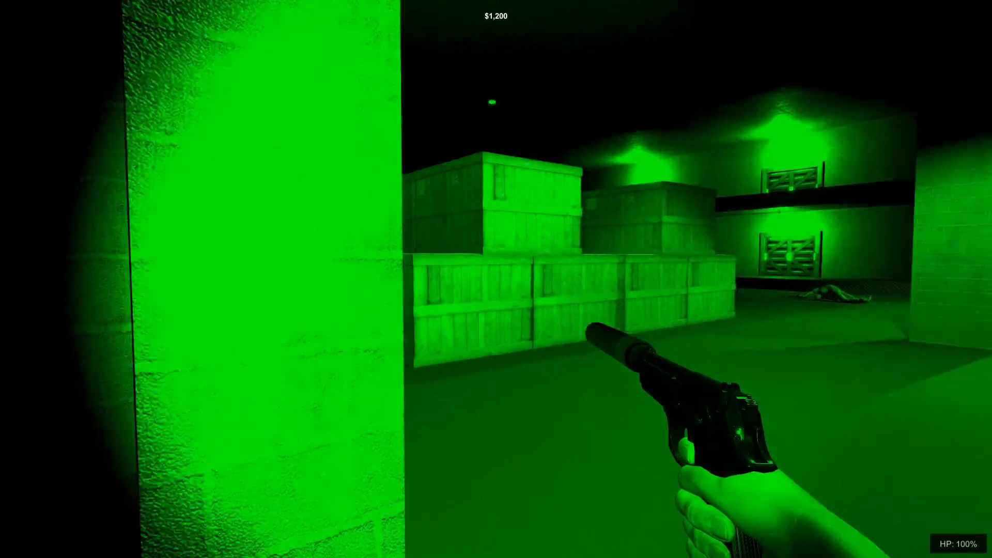
pyautogui.press('w')
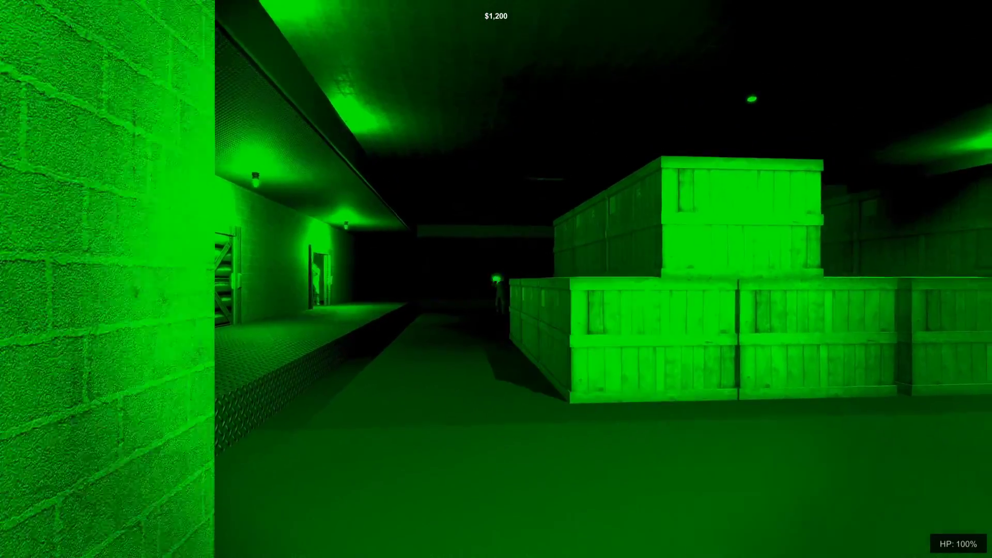
pyautogui.press('1')
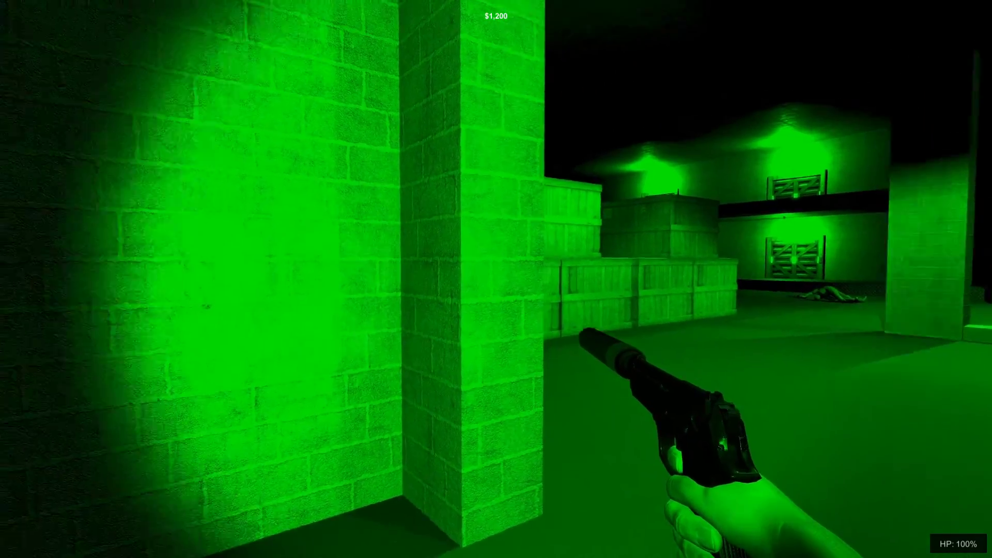
pyautogui.press('w')
# Shoot the corridor enemy, then take the launch codes from the bedroom drawer for $1,000,000
pyautogui.click(496, 279)
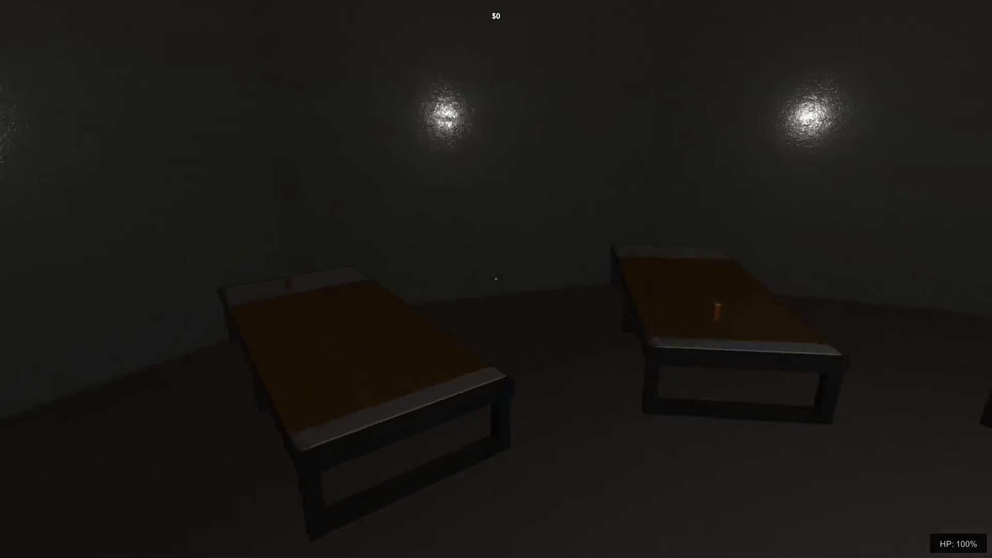
pyautogui.press('w')
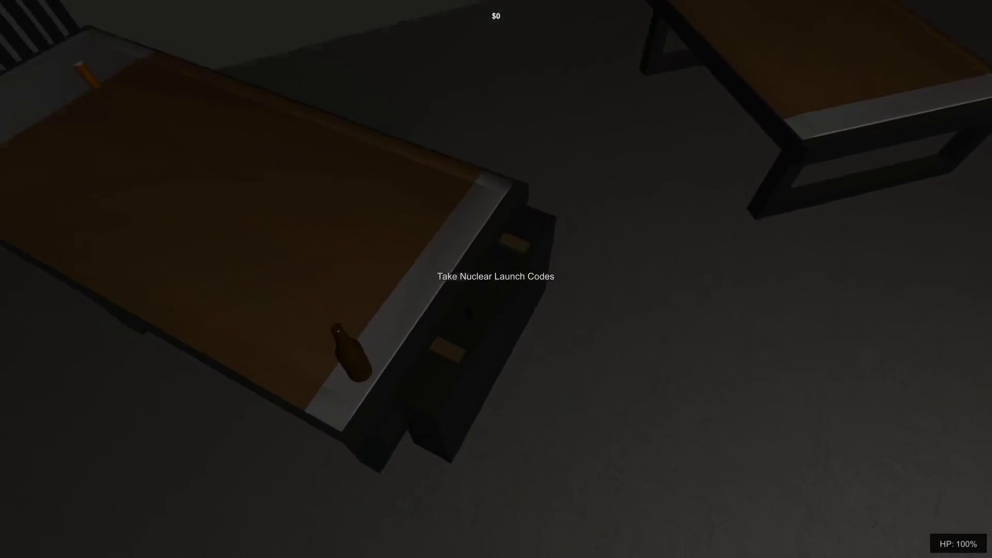
pyautogui.press('e')
pyautogui.press('w')
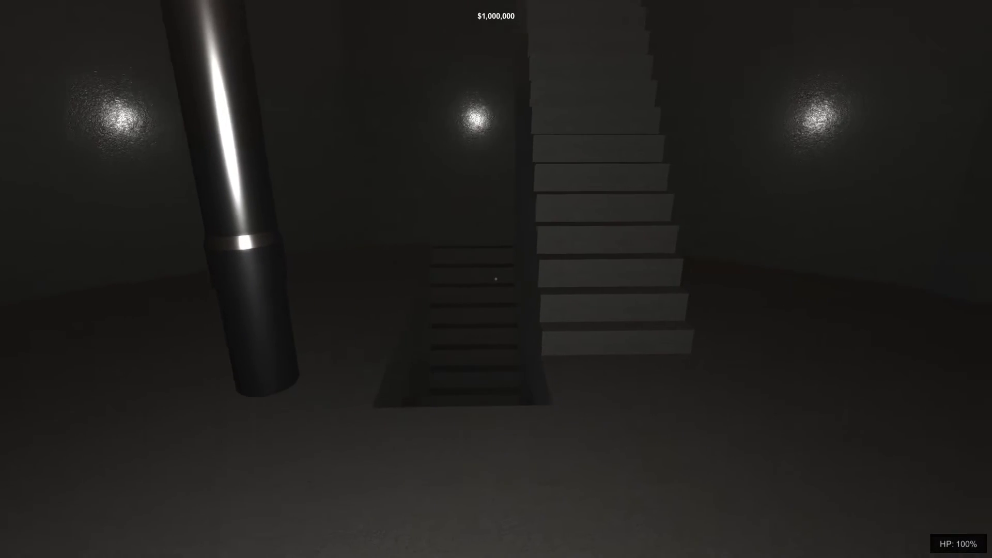
pyautogui.press('w')
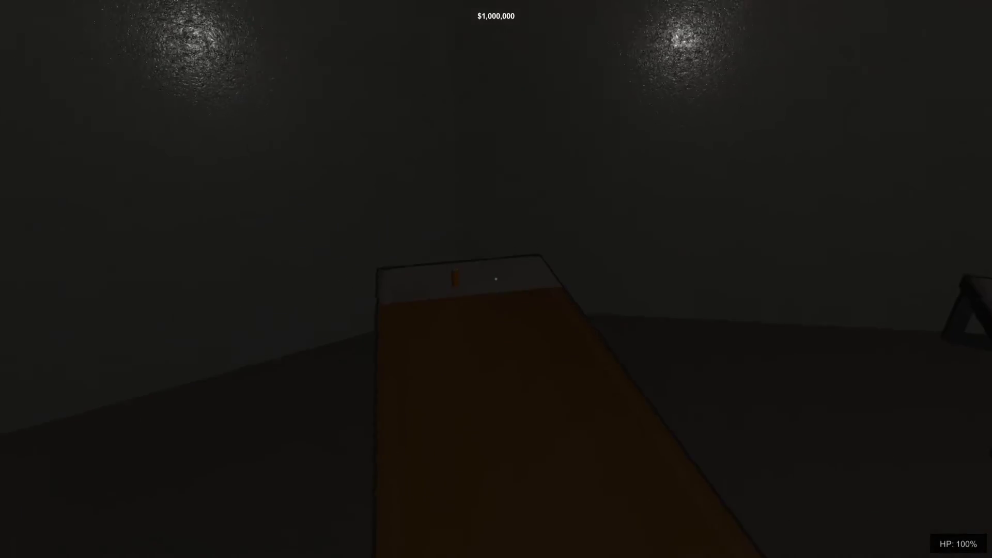